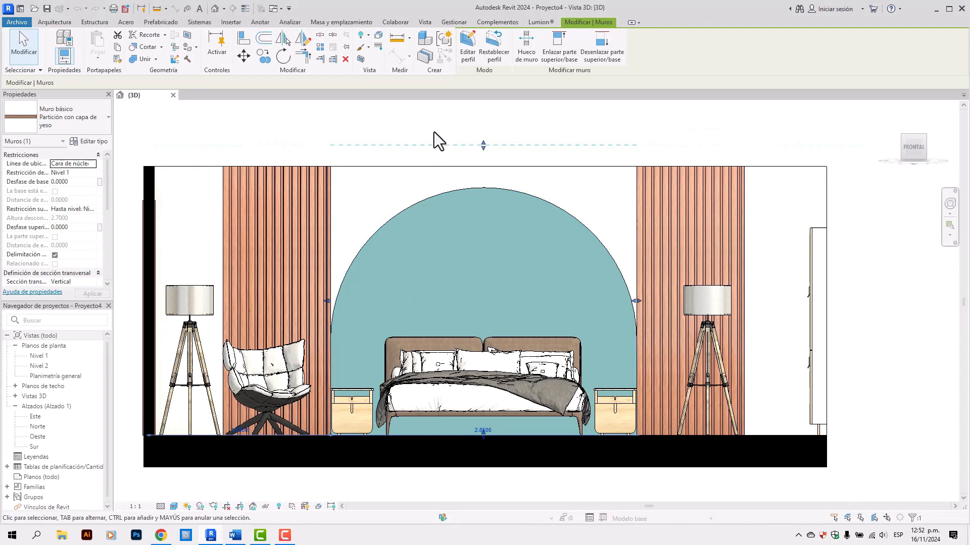
Start a Split Face sketch on the yellow arched wall behind the bed
left_click(434, 132)
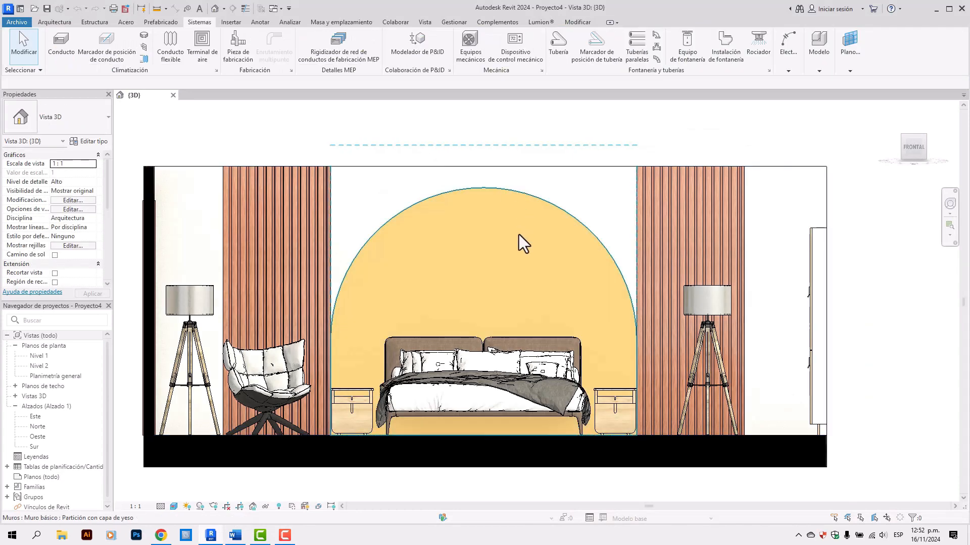
left_click(538, 214)
middle_click_drag(513, 233, 512, 216)
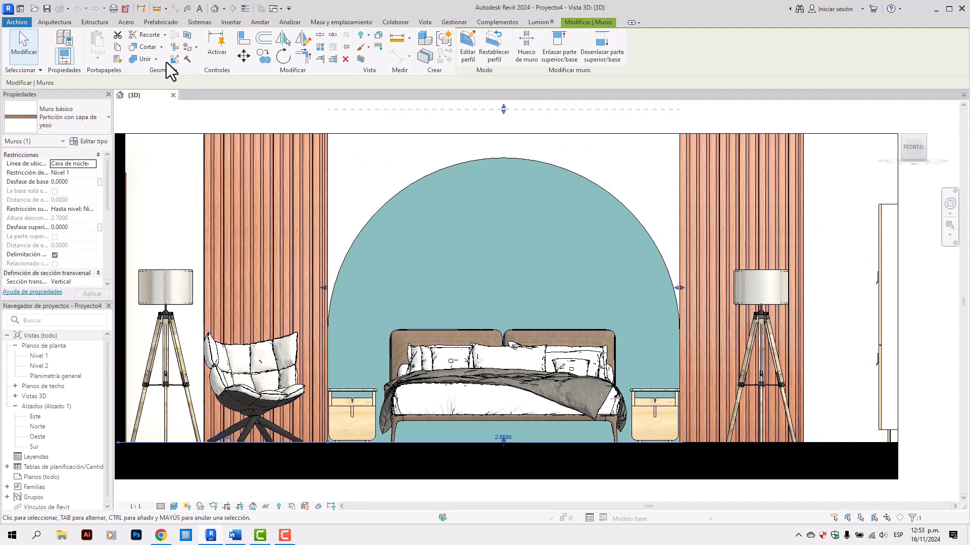
left_click(187, 43)
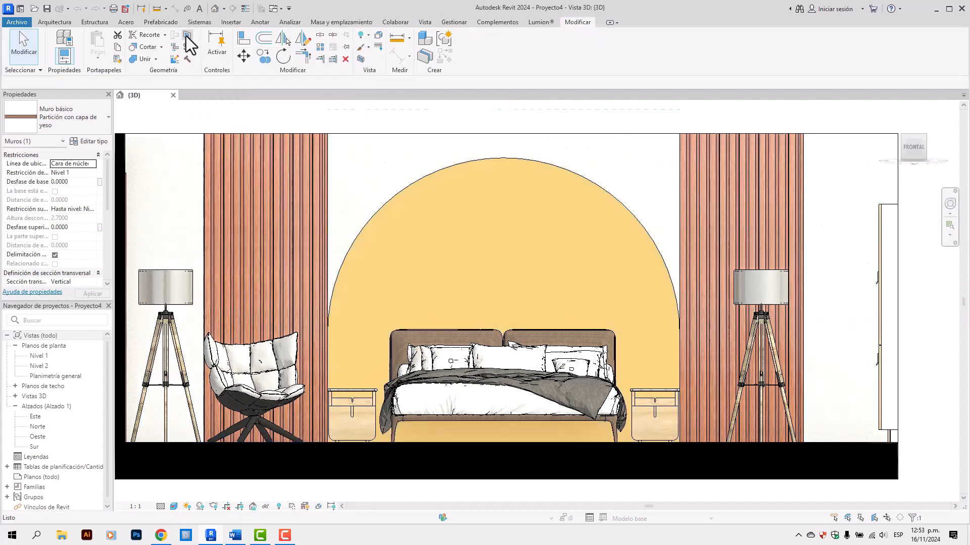
scroll(486, 266, "up", 1)
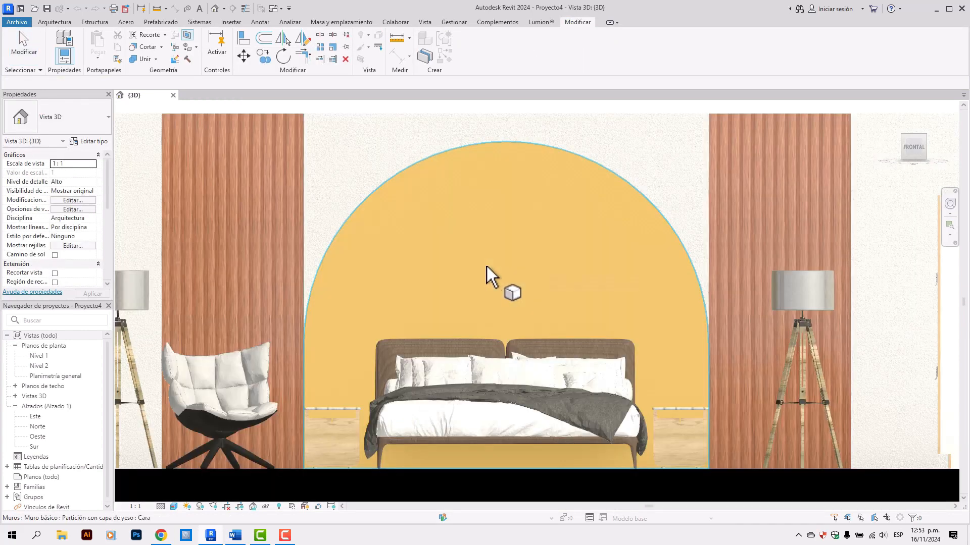
left_click(486, 266)
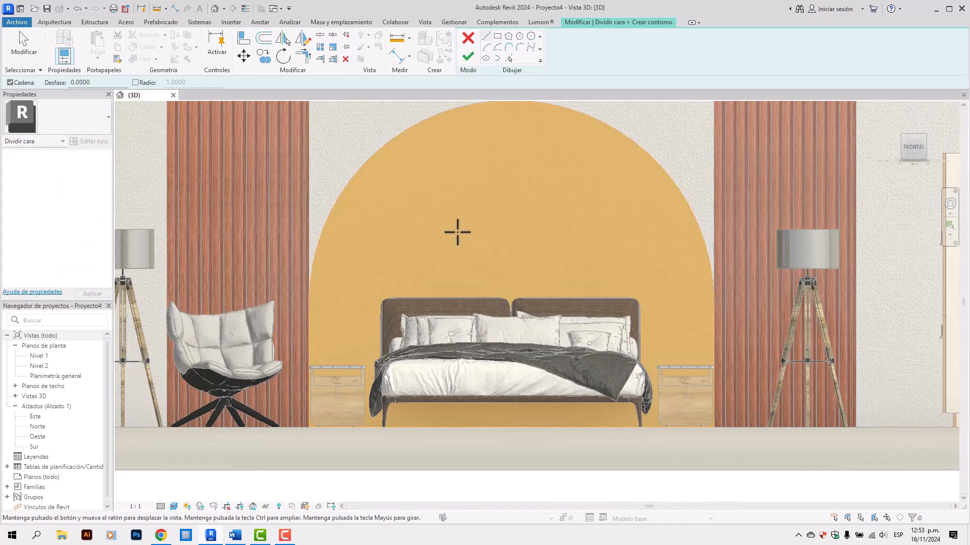
middle_click_drag(474, 250, 475, 257)
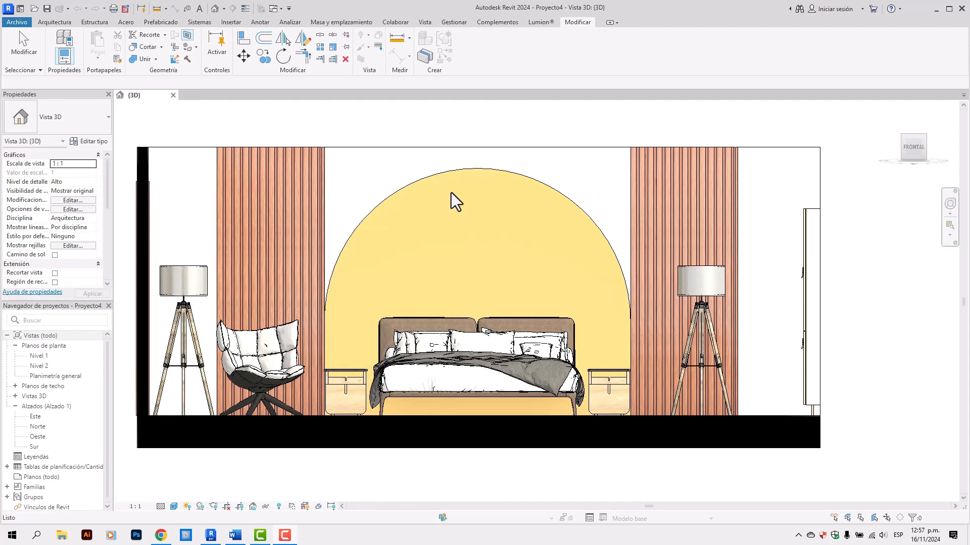
Start splitting the arched wall's face and trace boundary lines along its side and floor edges with no offset
scroll(456, 182, "up", 3)
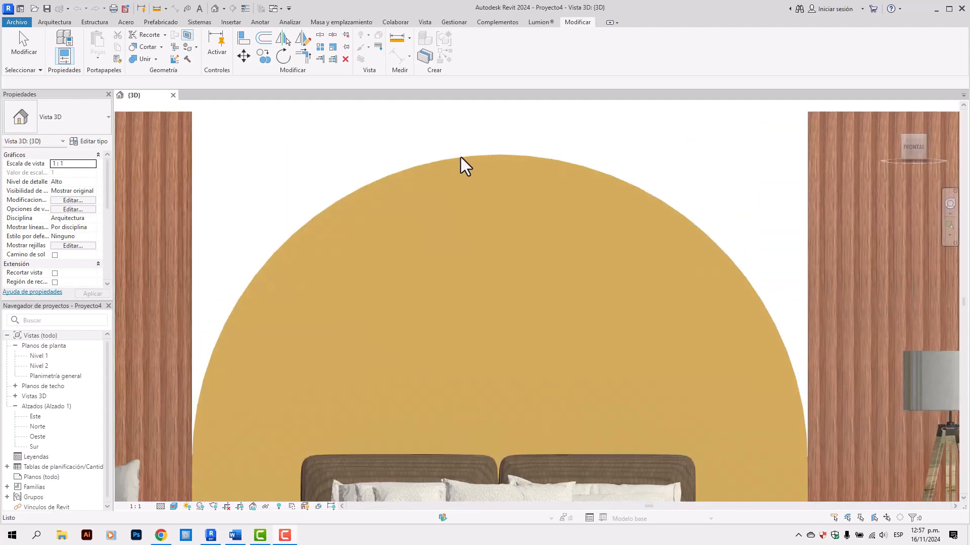
scroll(460, 156, "up", 2)
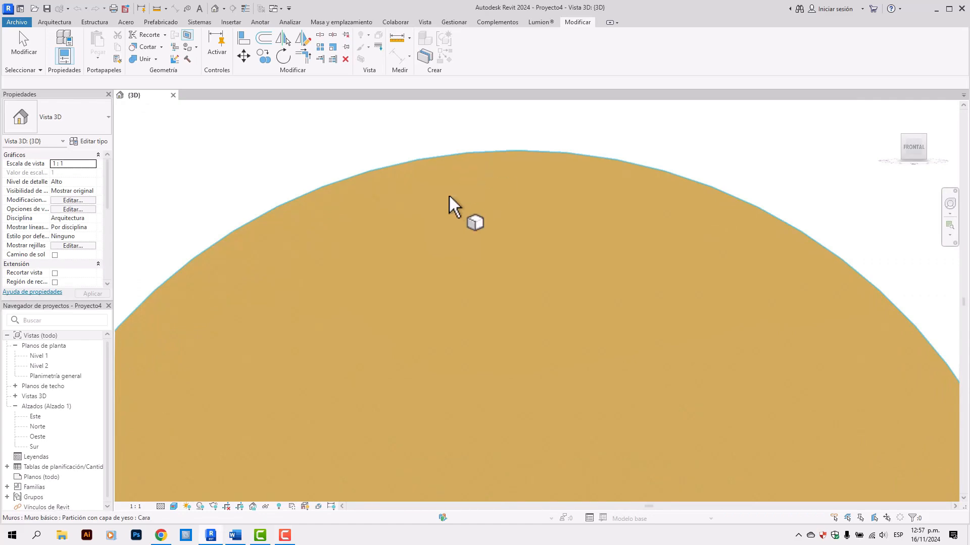
scroll(470, 152, "up", 3)
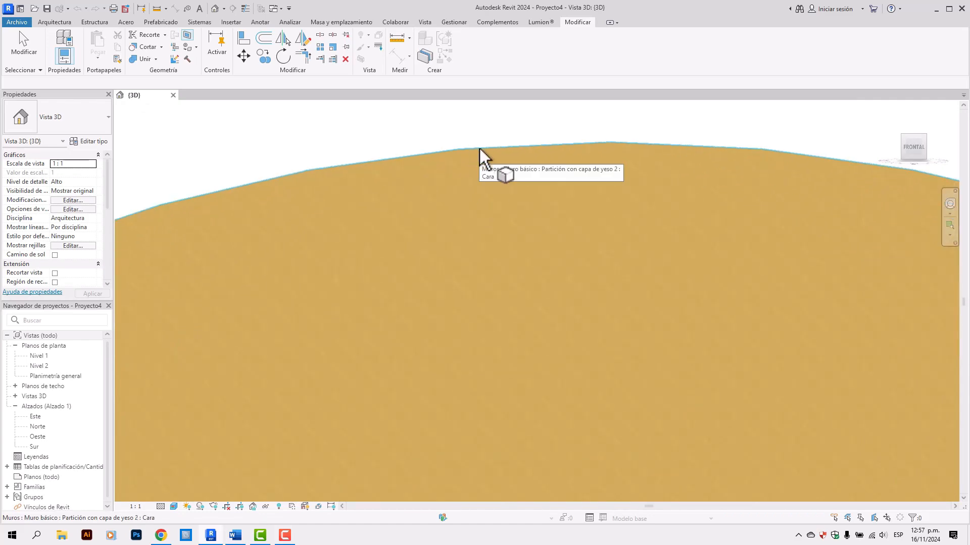
scroll(479, 148, "down", 4)
left_click(495, 147)
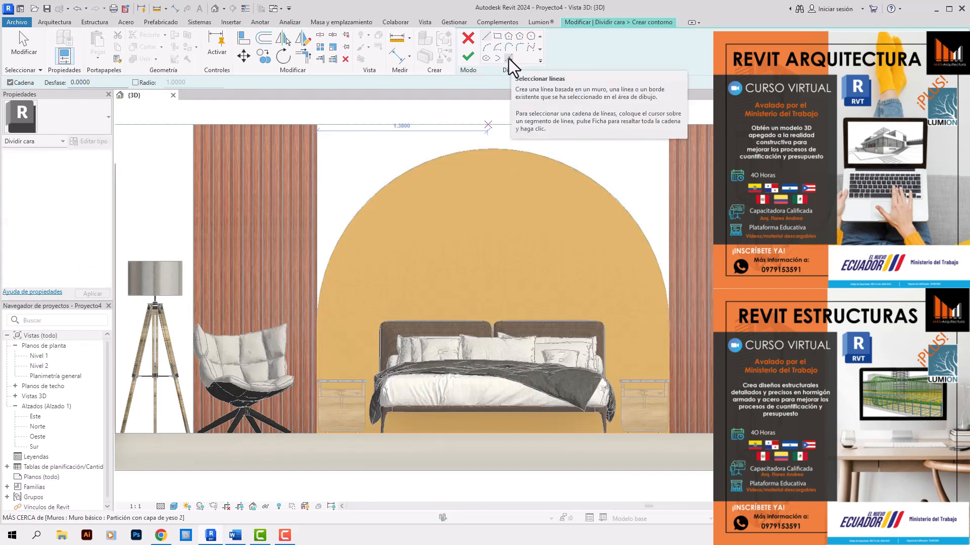
scroll(629, 309, "up", 8)
left_click(631, 309)
scroll(632, 308, "down", 5)
left_click(660, 433)
scroll(432, 440, "up", 5)
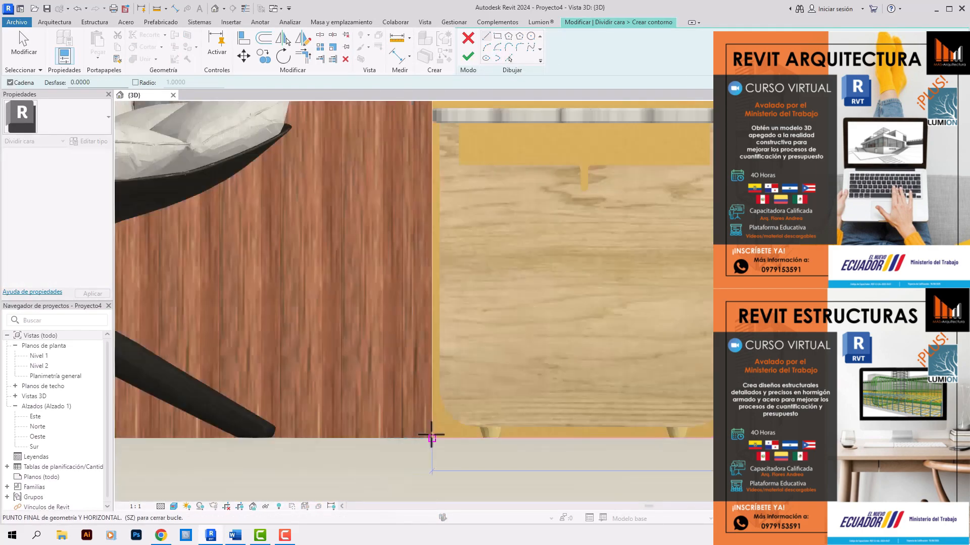
left_click(433, 439)
scroll(415, 236, "up", 5)
left_click(406, 314)
Trim the traced boundary where the arc meets the sides, try to finish the face split, and delete the split element
key("Escape")
key("Escape")
scroll(429, 314, "down", 2)
key("t")
key("r")
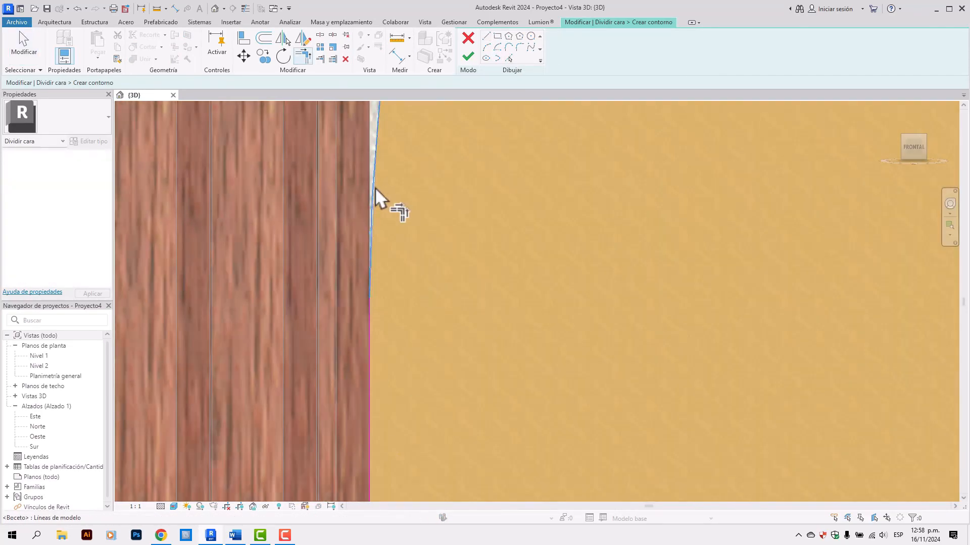
scroll(375, 187, "down", 5)
scroll(510, 275, "down", 5)
left_click(469, 58)
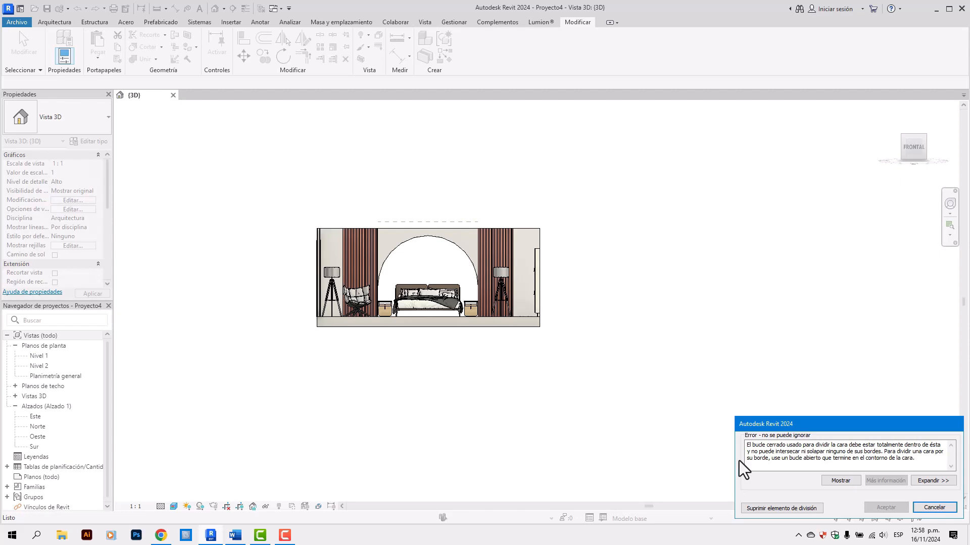
left_click(788, 508)
Restart Split Face on the arched wall and add a boundary arc offset 0.0100 inward from its curved edge
scroll(453, 250, "up", 4)
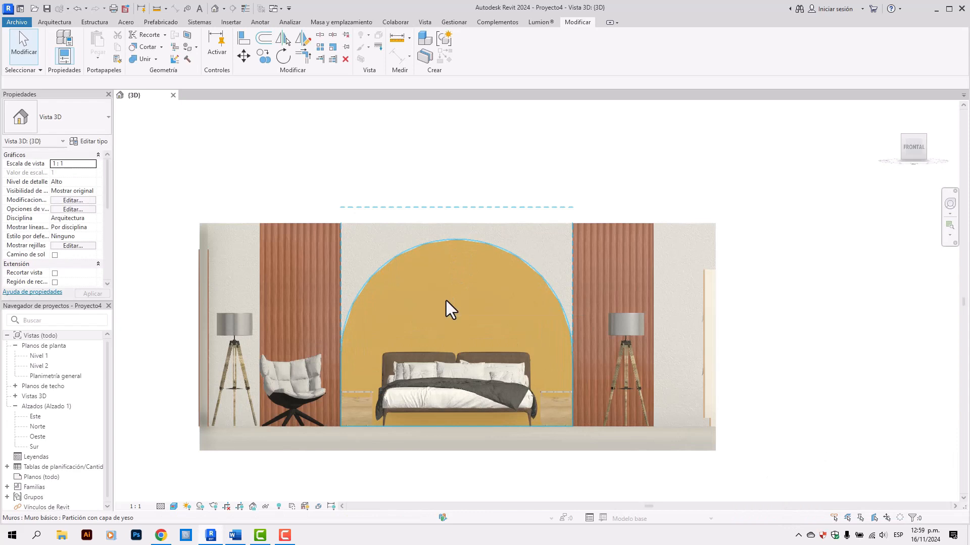
left_click(446, 301)
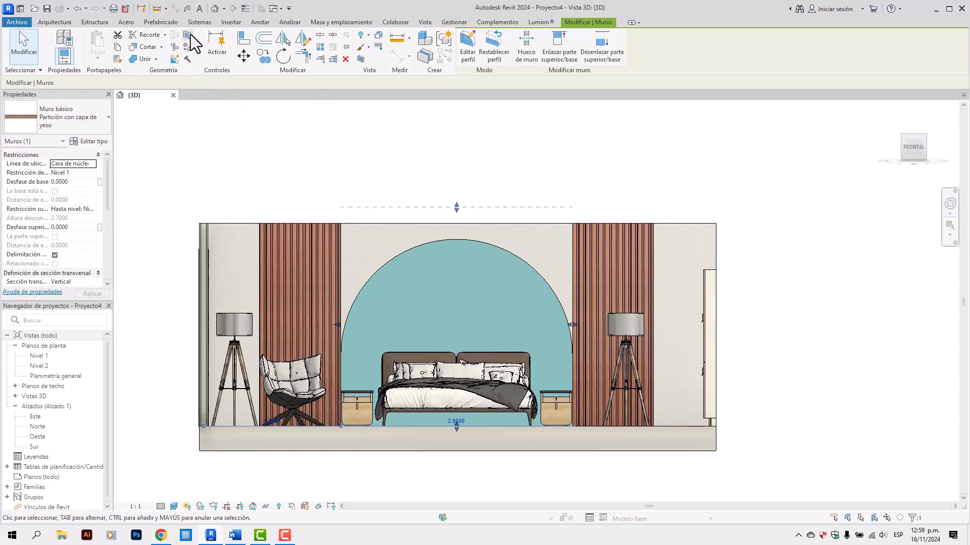
key("Escape")
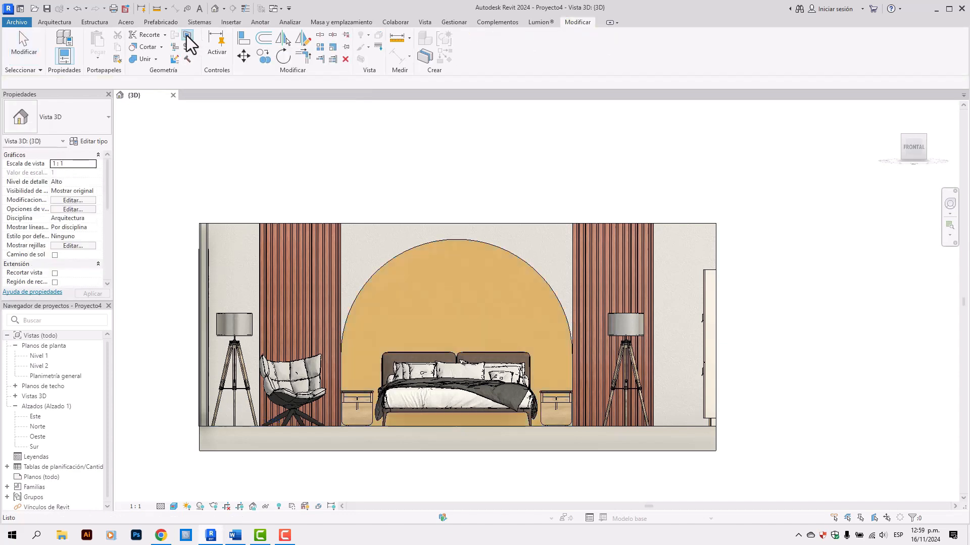
left_click(187, 35)
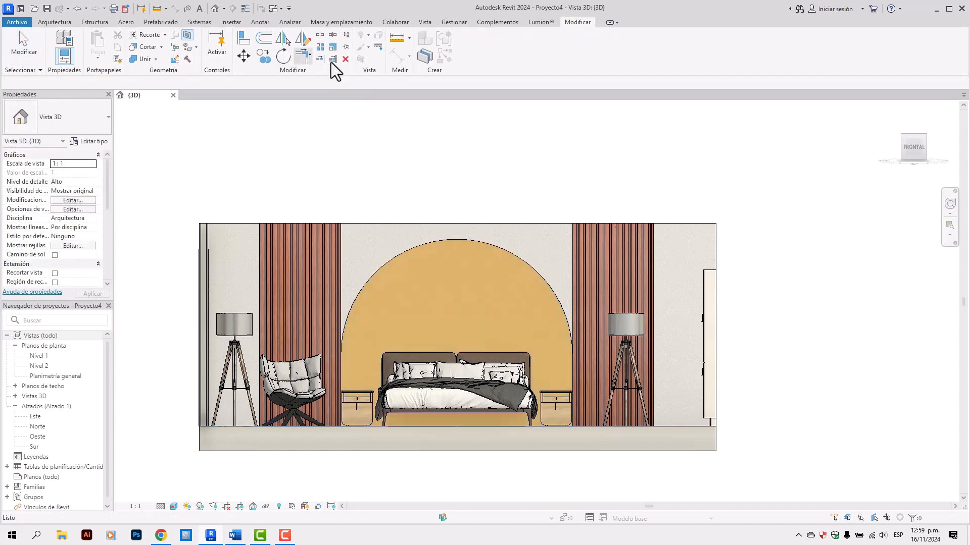
left_click(476, 274)
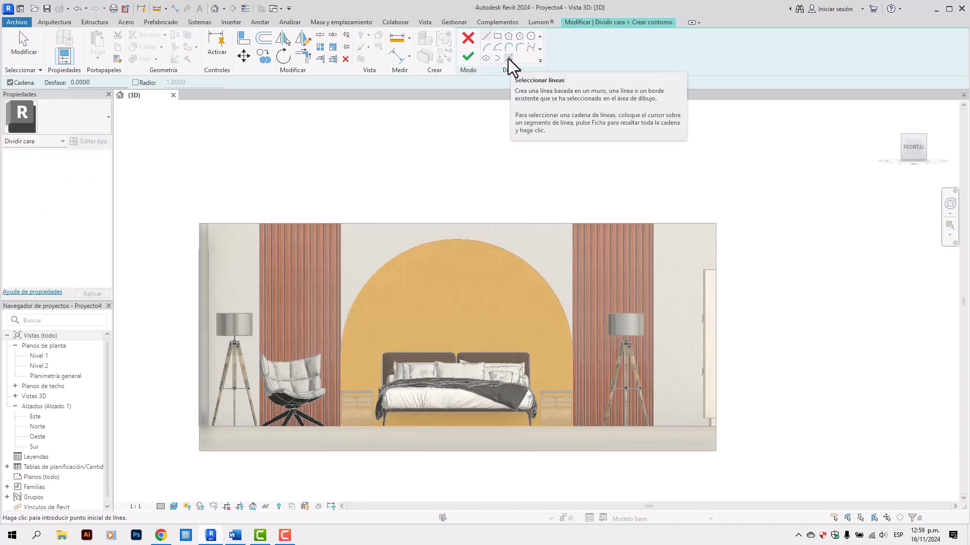
left_click(508, 58)
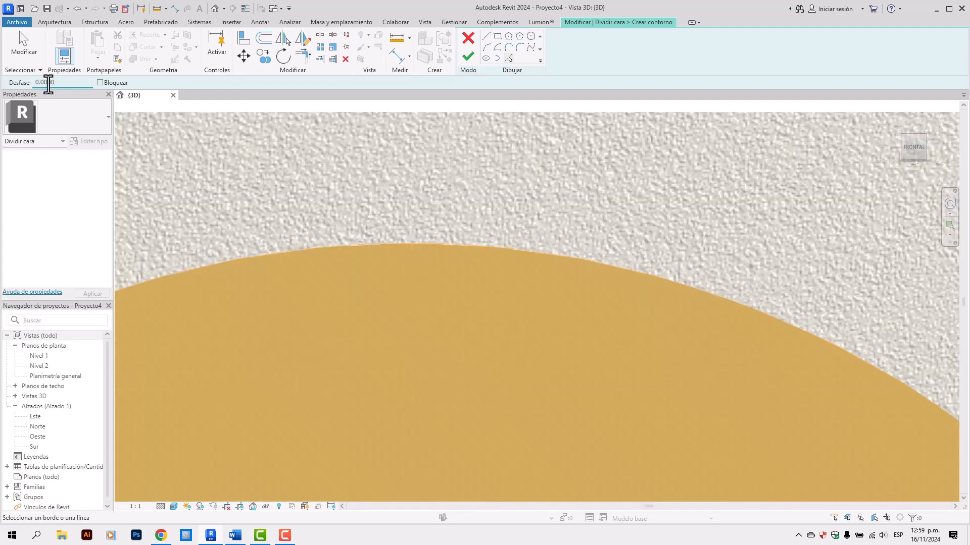
scroll(416, 247, "down", 5)
scroll(553, 341, "up", 4)
scroll(564, 338, "up", 6)
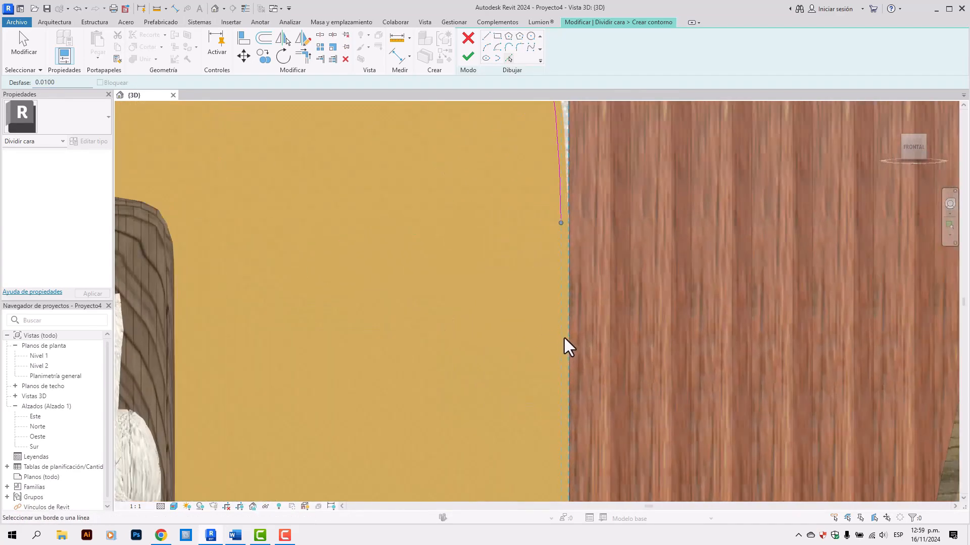
Add straight boundary lines offset 0.0100 inside the arched wall's vertical sides and along its floor edge
left_click(568, 323)
scroll(469, 323, "down", 7)
middle_click_drag(463, 329, 521, 233)
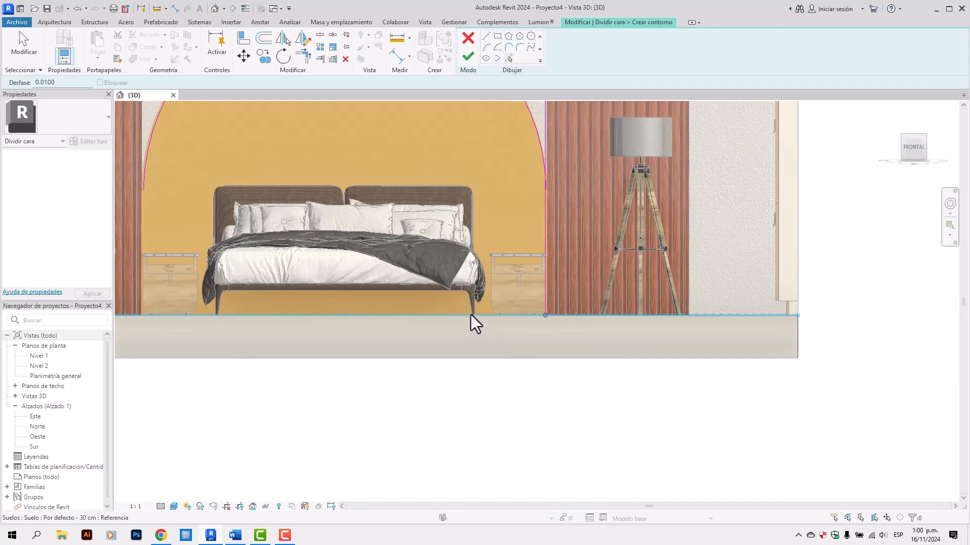
scroll(471, 314, "up", 5)
left_click(471, 323)
scroll(471, 323, "down", 6)
middle_click_drag(394, 297, 509, 351)
Trim the boundary arc to meet the vertical side lines at both of its ends
key("Escape")
scroll(307, 253, "up", 5)
key("t")
key("r")
scroll(288, 357, "up", 3)
left_click(290, 347)
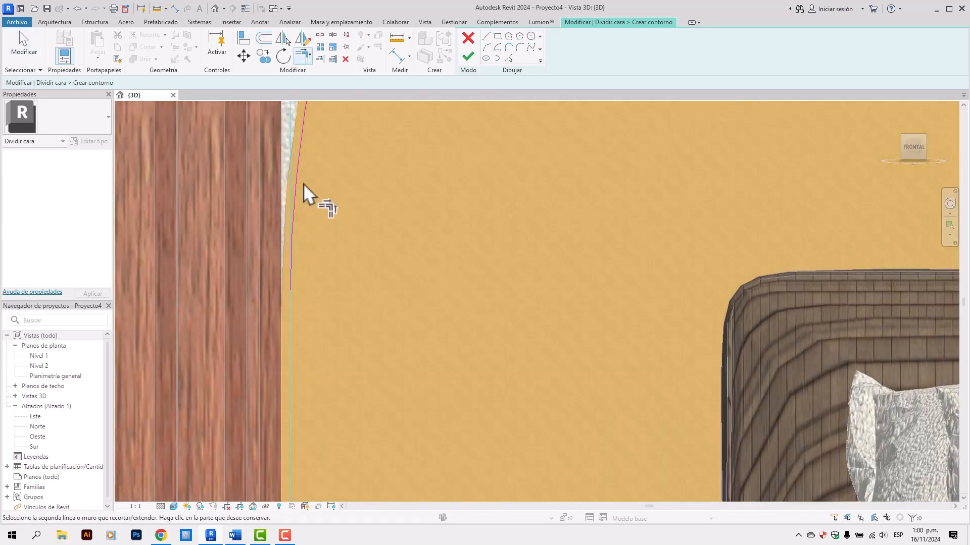
scroll(314, 276, "down", 8)
middle_click_drag(387, 245, 281, 262)
scroll(598, 262, "up", 5)
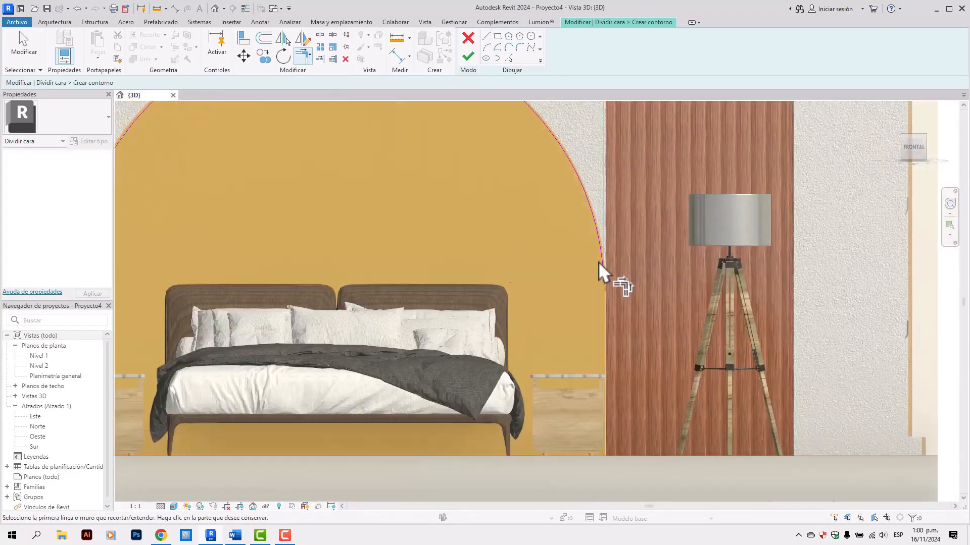
left_click(608, 268)
left_click(609, 396)
Trim the floor line against both side lines to close the bottom corners of the boundary
scroll(548, 378, "down", 4)
middle_click_drag(548, 377, 548, 216)
scroll(583, 401, "up", 5)
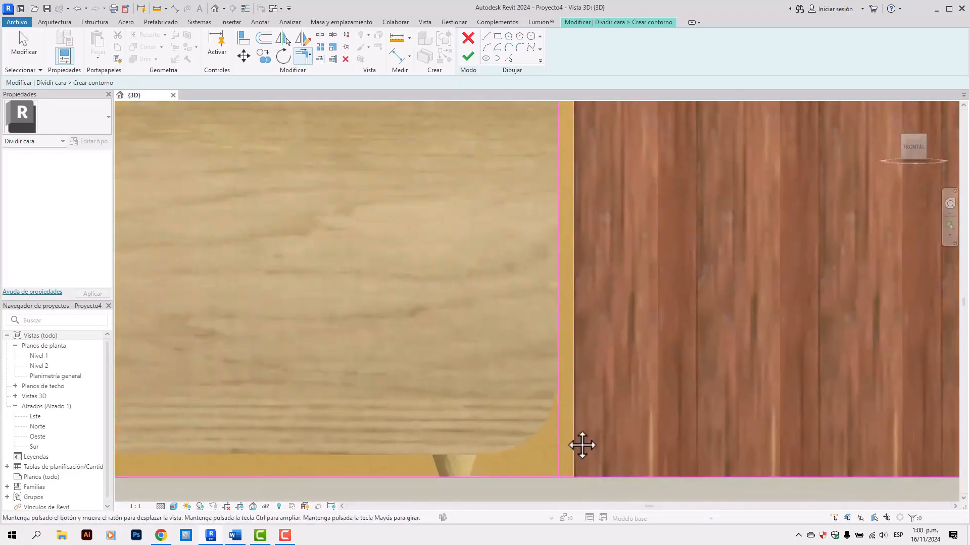
scroll(581, 444, "down", 2)
scroll(550, 374, "down", 2)
scroll(583, 308, "down", 4)
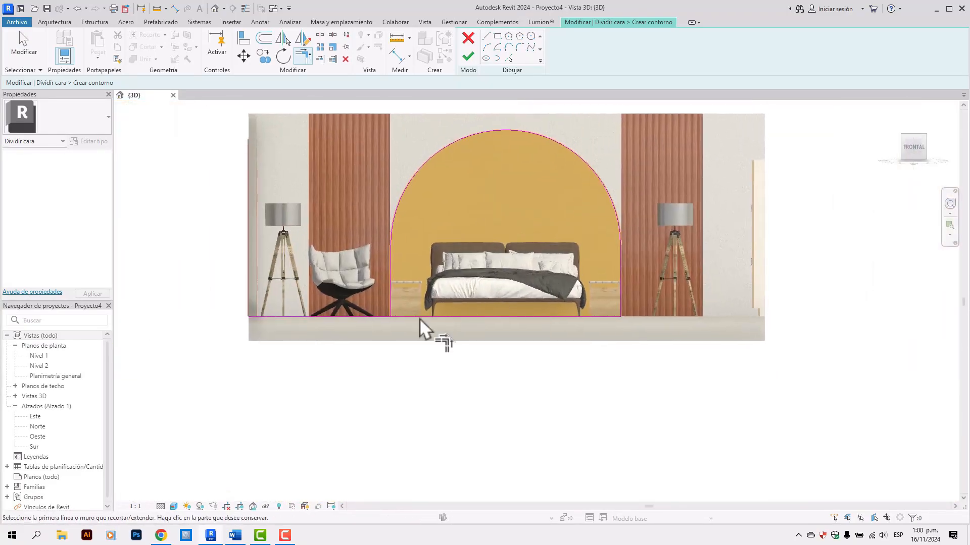
scroll(389, 318, "up", 5)
scroll(465, 293, "down", 2)
scroll(465, 293, "down", 4)
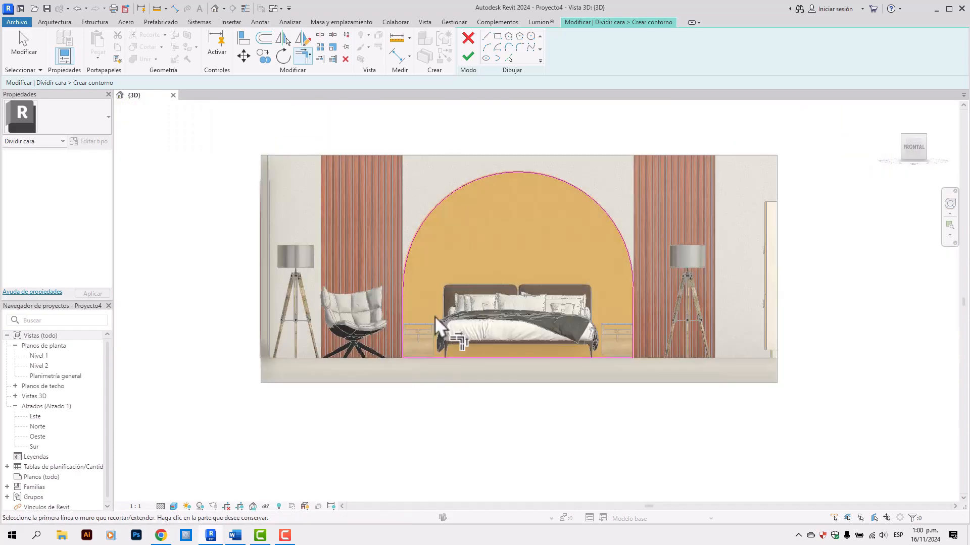
Add a second boundary arc offset 0.0250 inward from the first arc
scroll(507, 173, "up", 6)
scroll(508, 172, "down", 2)
scroll(507, 174, "up", 4)
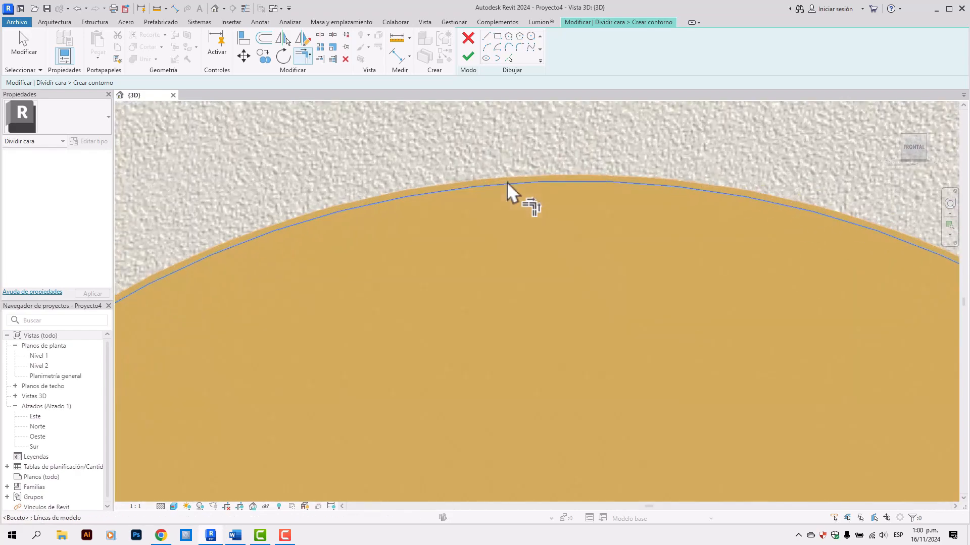
middle_click_drag(549, 206, 543, 223)
left_click(509, 59)
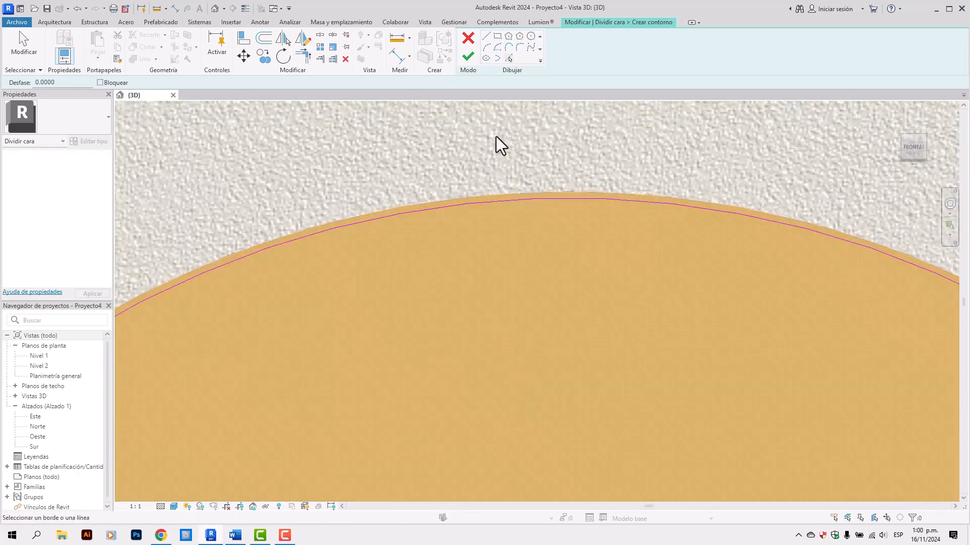
left_click(507, 59)
left_click(44, 83)
left_click(504, 203)
scroll(490, 245, "down", 5)
scroll(579, 283, "up", 8)
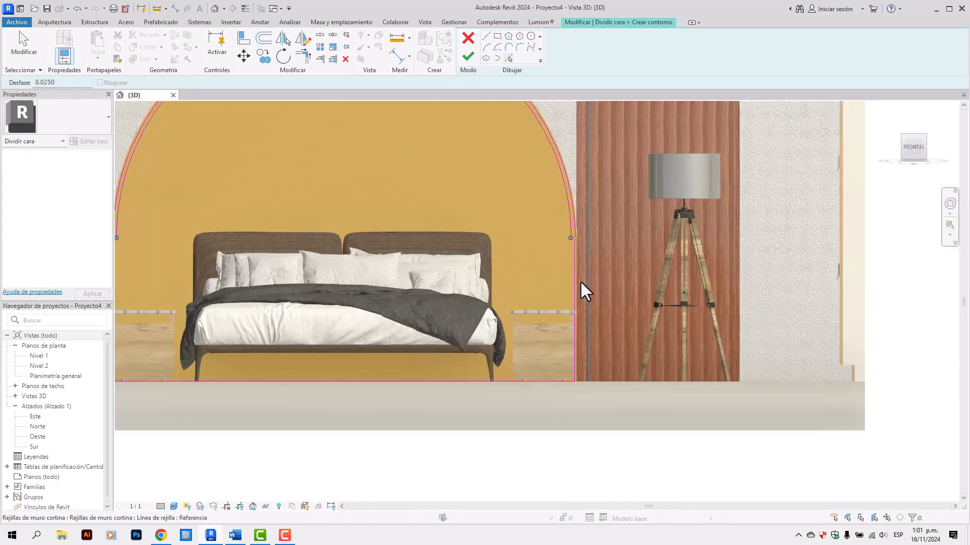
Add inner boundary lines offset 0.0250 inward from both vertical sides and above the floor line
scroll(556, 262, "down", 5)
scroll(347, 278, "up", 8)
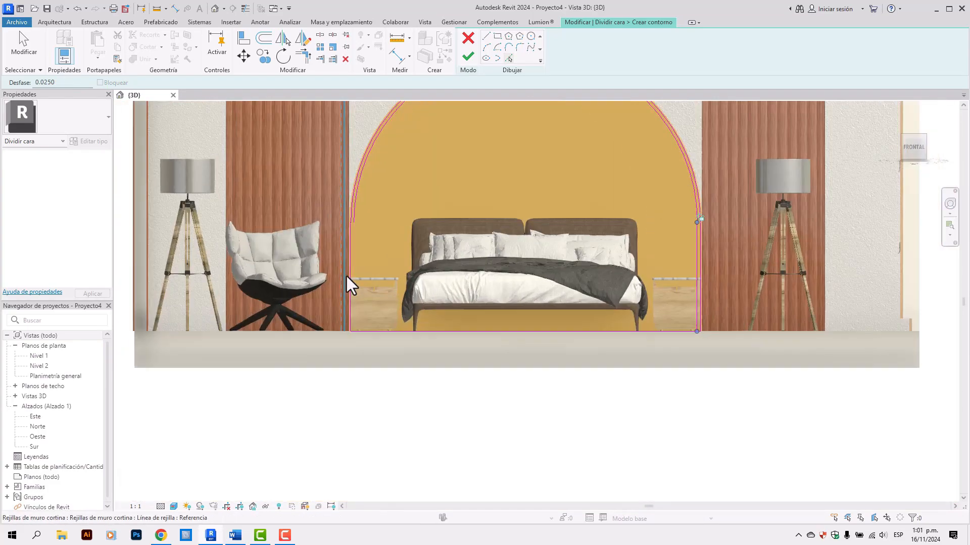
left_click(360, 237)
scroll(394, 240, "down", 5)
scroll(461, 318, "up", 6)
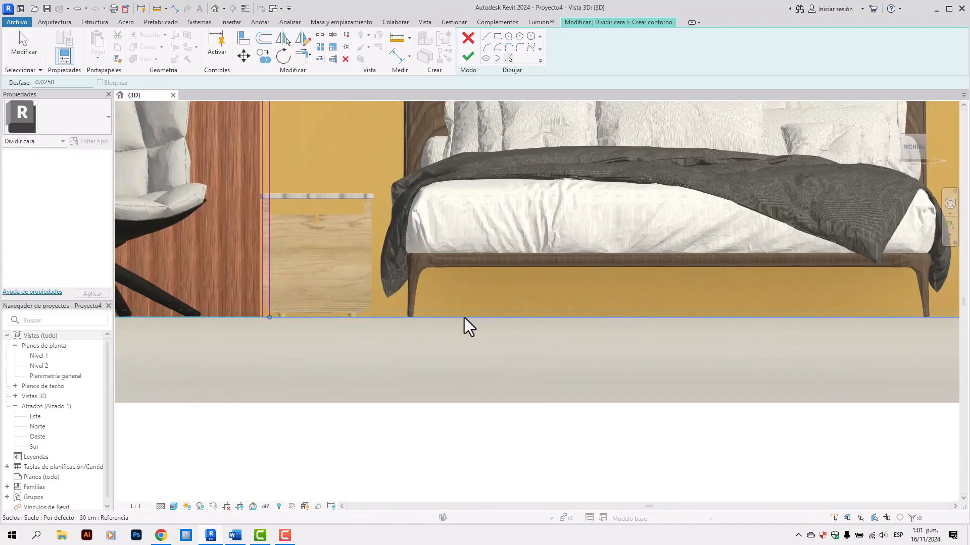
left_click(464, 317)
scroll(470, 328, "down", 5)
key("Escape")
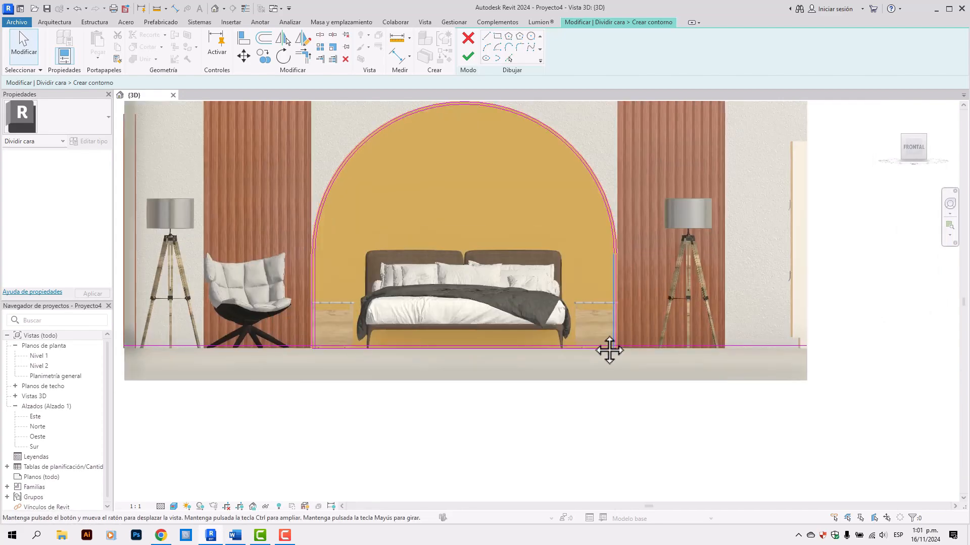
Trim the inner boundary's right side line and floor line to meet in a corner beside the right nightstand
scroll(505, 333, "up", 5)
scroll(580, 340, "down", 5)
key("t")
key("r")
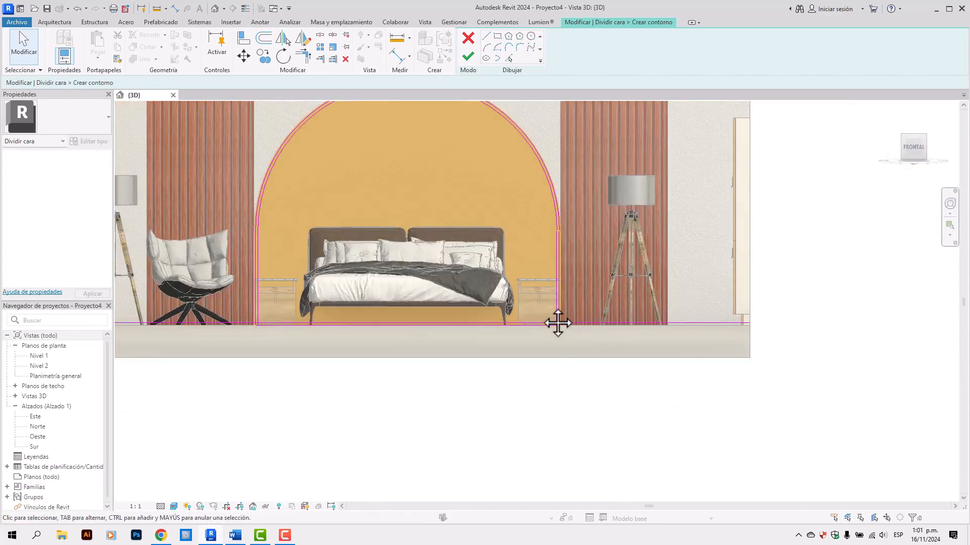
scroll(560, 323, "up", 6)
scroll(560, 322, "up", 1)
left_click(538, 304)
left_click(529, 317)
scroll(506, 256, "down", 6)
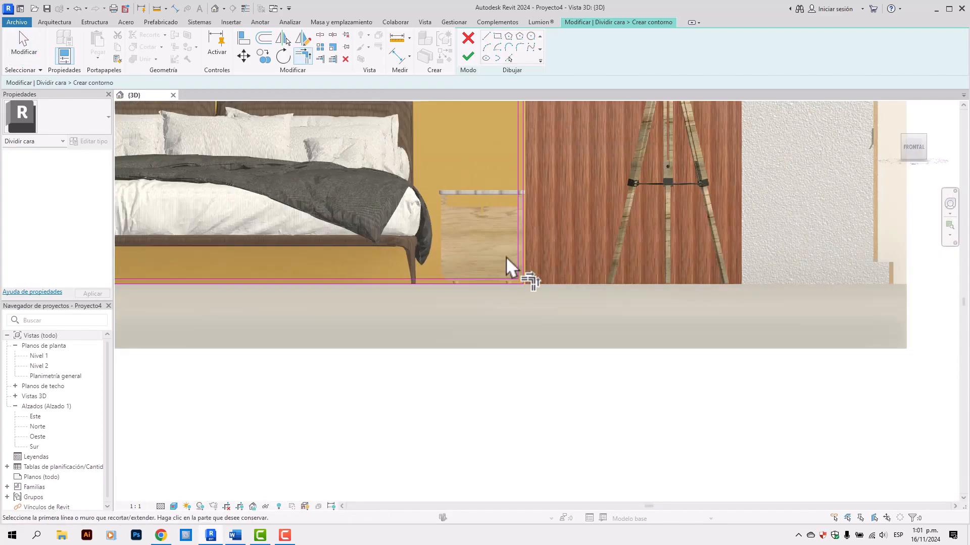
mouse_move(497, 256)
middle_mouse_down()
mouse_move(469, 238)
mouse_move(494, 310)
middle_mouse_up()
scroll(295, 315, "up", 4)
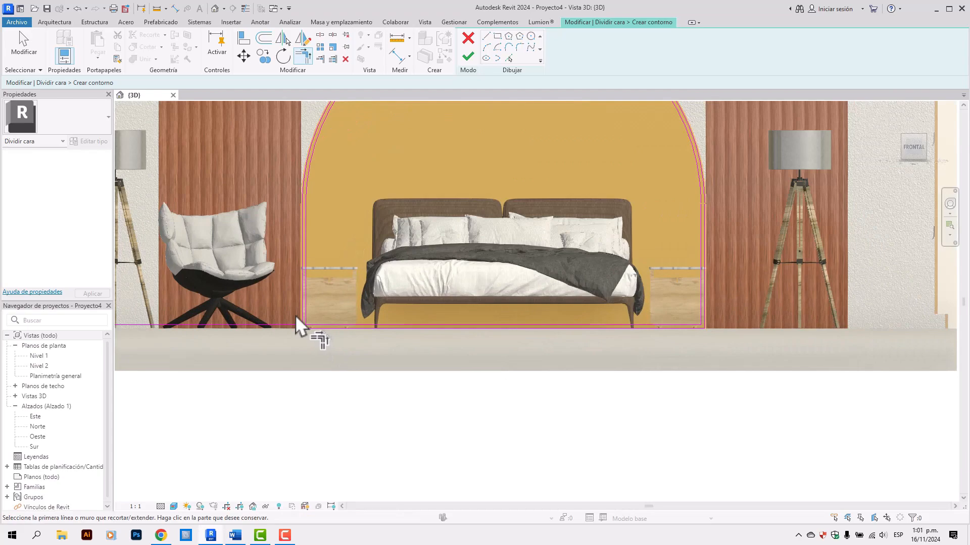
Trim the inner boundary's floor line against the left side lines beside the left nightstand
scroll(303, 335, "up", 5)
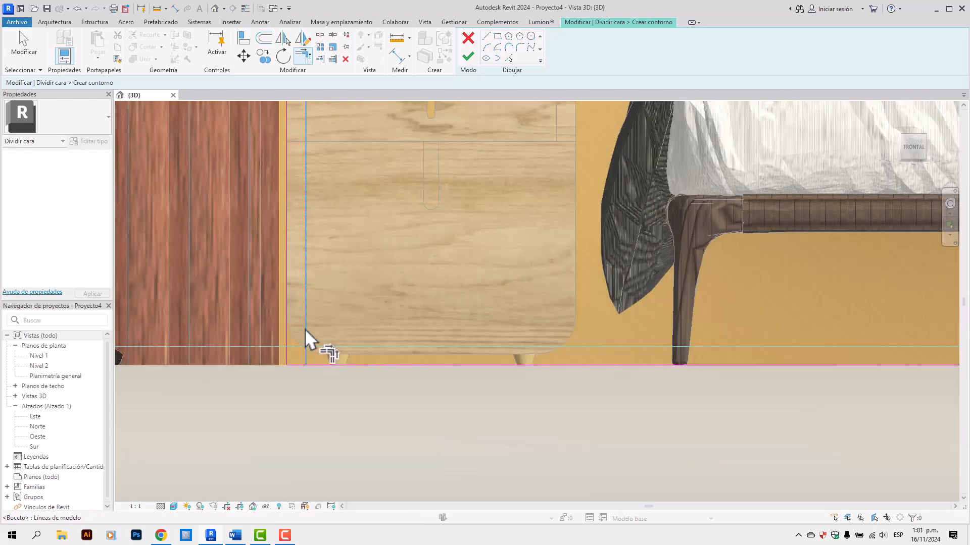
scroll(323, 338, "down", 5)
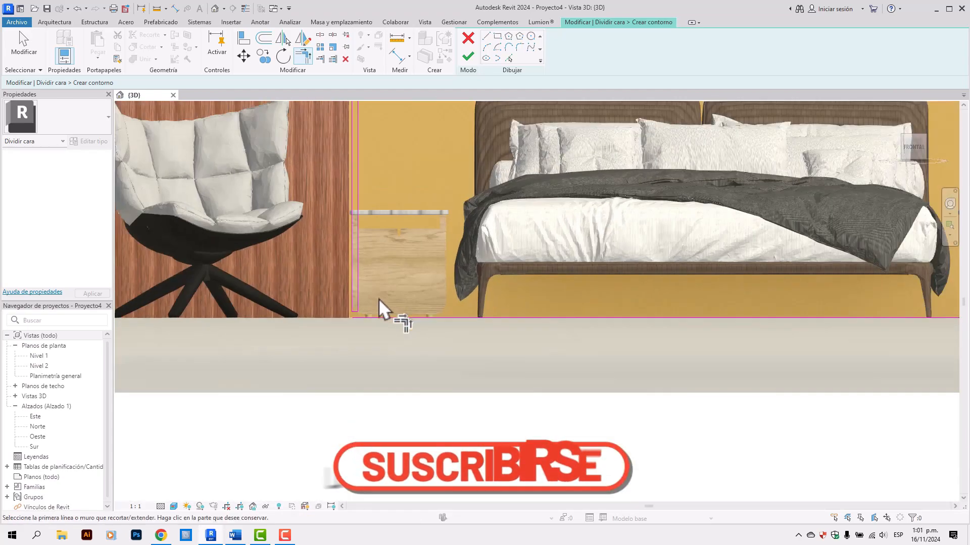
scroll(334, 323, "down", 3)
scroll(607, 356, "up", 6)
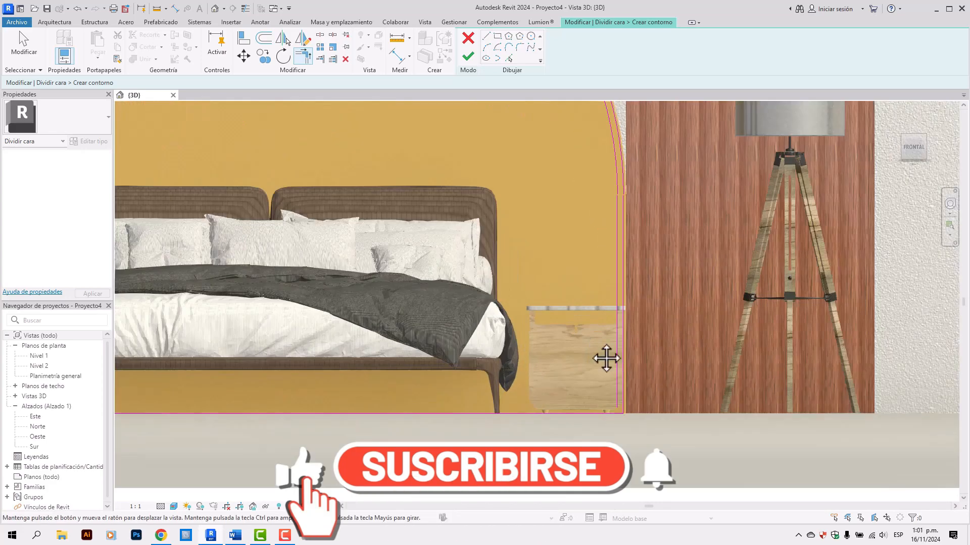
Trim the boundary lines on the arch's right side beside the right nightstand to close the band there
scroll(611, 307, "up", 2)
left_click(612, 212)
left_click(638, 268)
scroll(641, 298, "down", 7)
middle_click_drag(494, 287, 628, 279)
key("Escape")
Move the short 0.0250 closing line at the foot of the band down to the floor edge and finish the face split
scroll(385, 286, "up", 3)
scroll(385, 286, "up", 3)
left_click(404, 282)
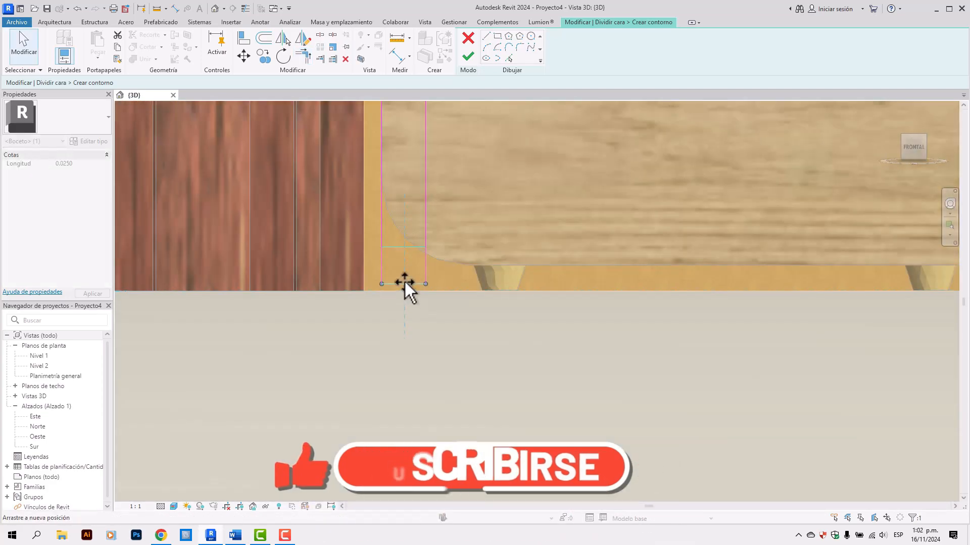
left_click_drag(406, 285, 406, 282)
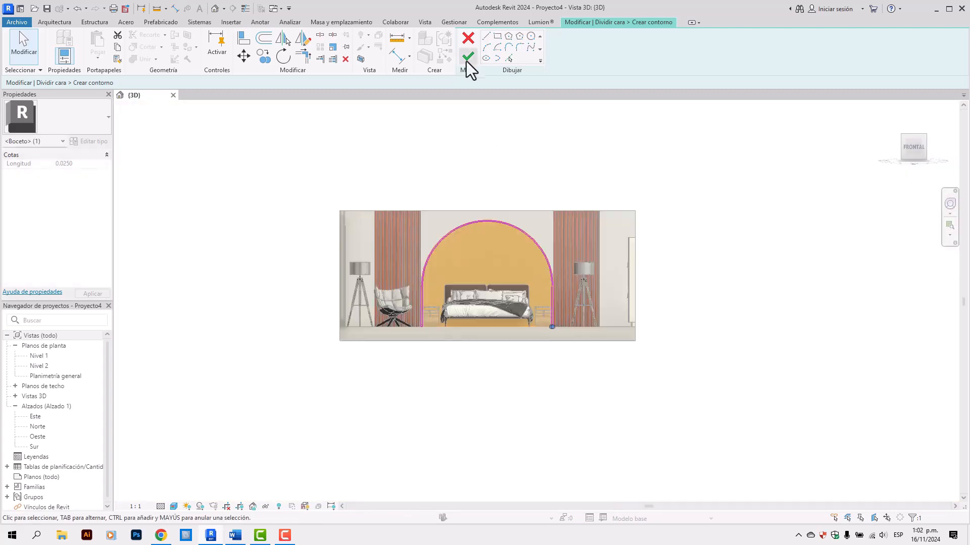
left_click(466, 58)
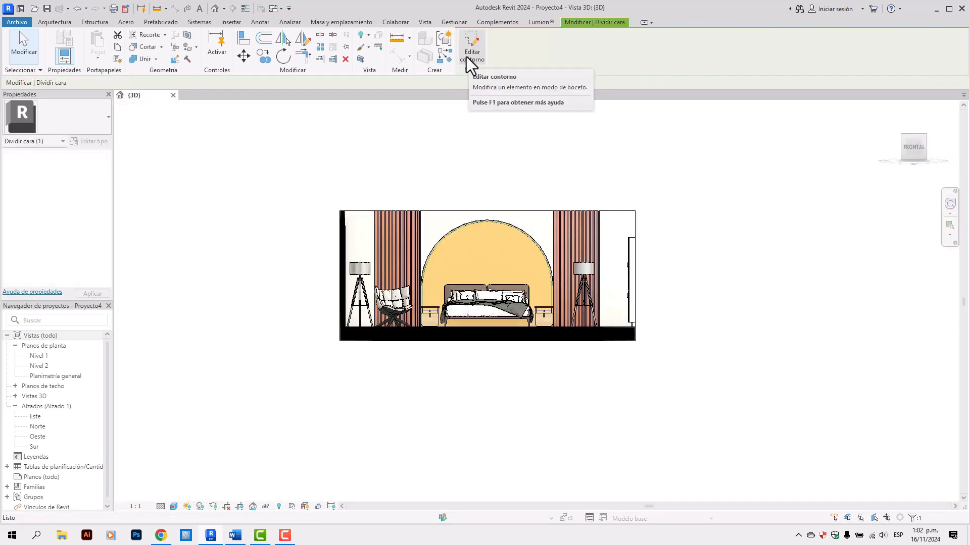
Reopen the arch split's contour for editing and try to finish it with a second closed loop inside the arch
left_click(469, 61)
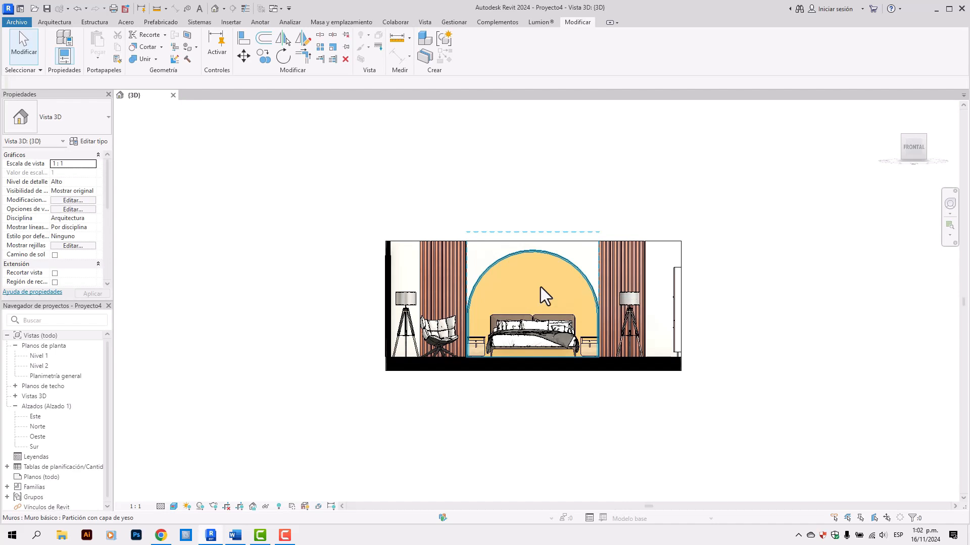
middle_click_drag(503, 206, 476, 197)
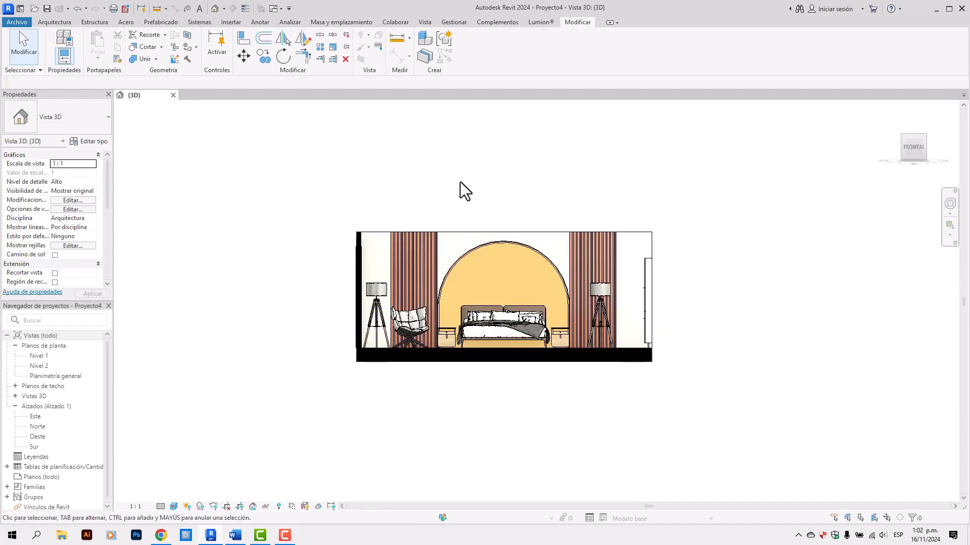
scroll(469, 202, "up", 3)
middle_click_drag(495, 232, 455, 184)
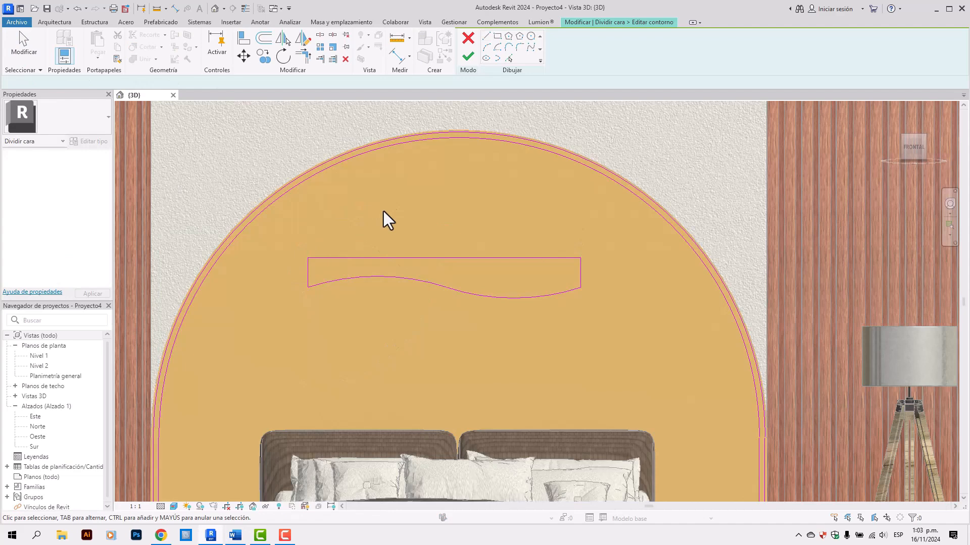
scroll(384, 213, "down", 3)
middle_click_drag(401, 230, 411, 247)
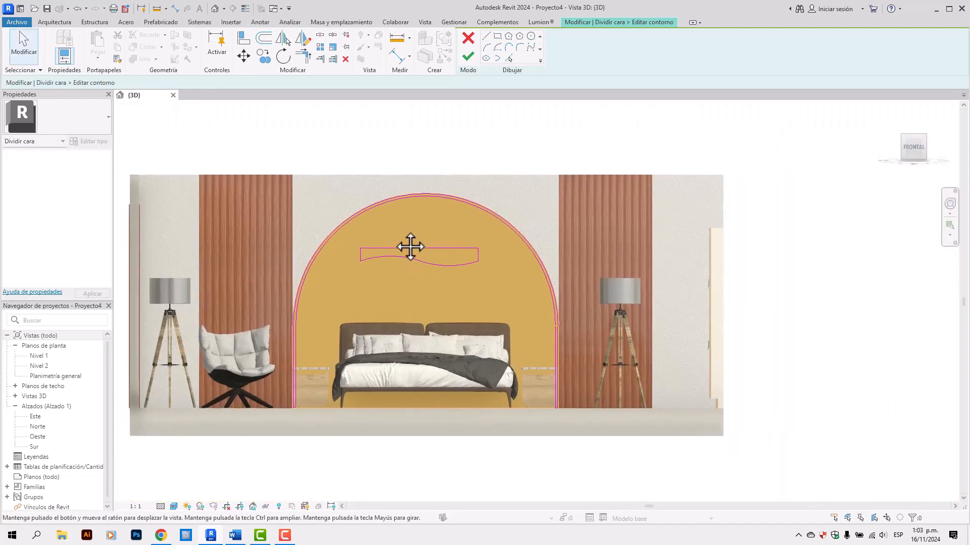
scroll(393, 234, "up", 3)
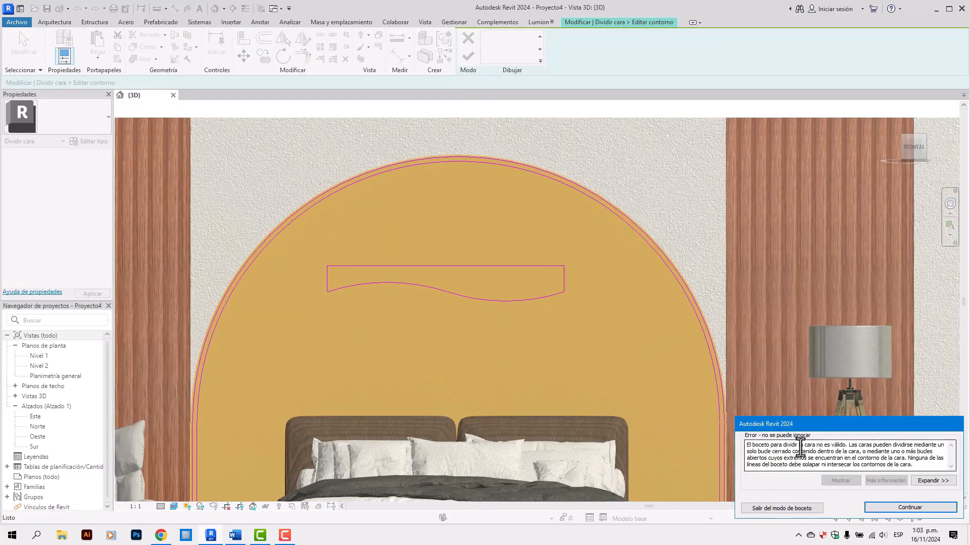
Delete the wavy-bottomed closed loop inside the arch from the contour sketch and finish the edit
key("Return")
left_click_drag(583, 329, 323, 239)
key("Delete")
left_click(468, 56)
key("Escape")
scroll(503, 257, "down", 4)
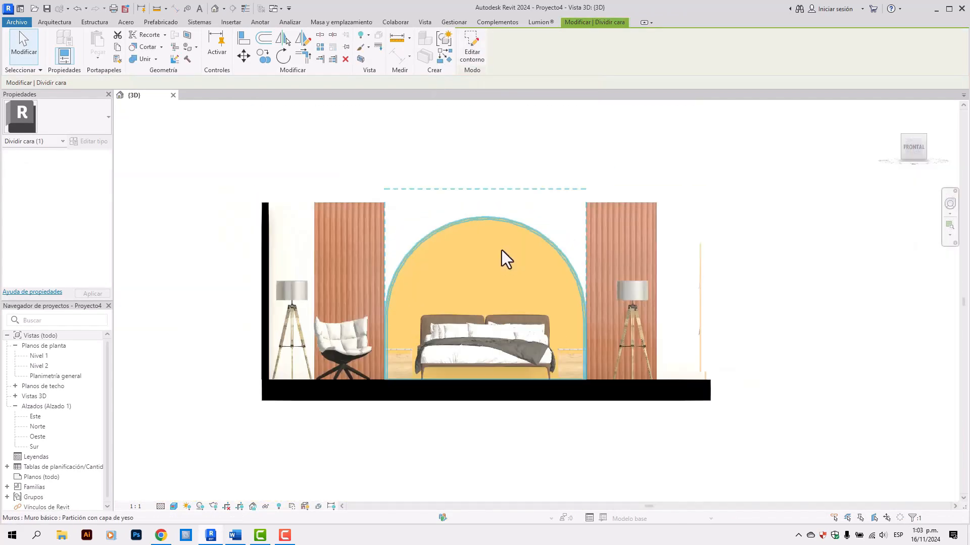
Start a new face split on the yellow face of the arched accent wall
scroll(502, 243, "up", 2)
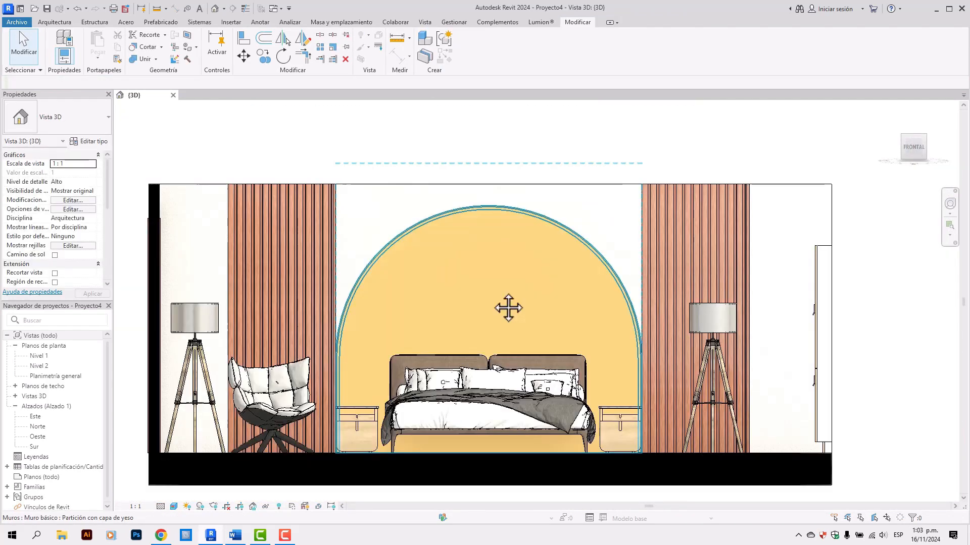
left_click(491, 292)
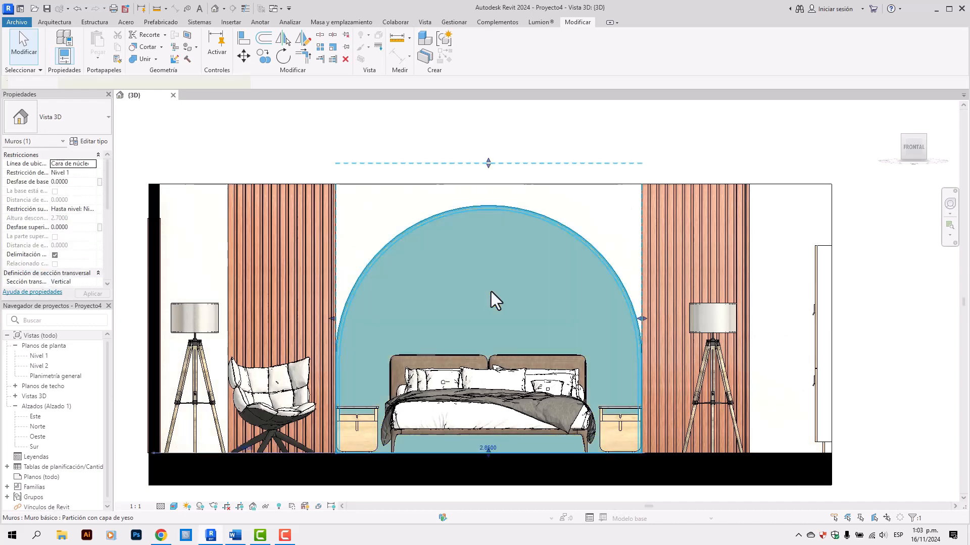
left_click(188, 41)
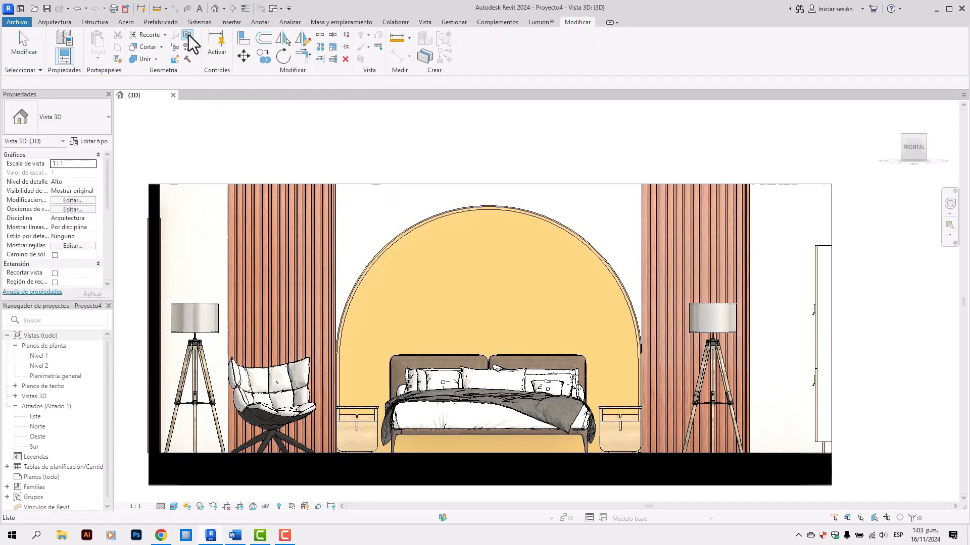
left_click(485, 254)
scroll(490, 233, "up", 5)
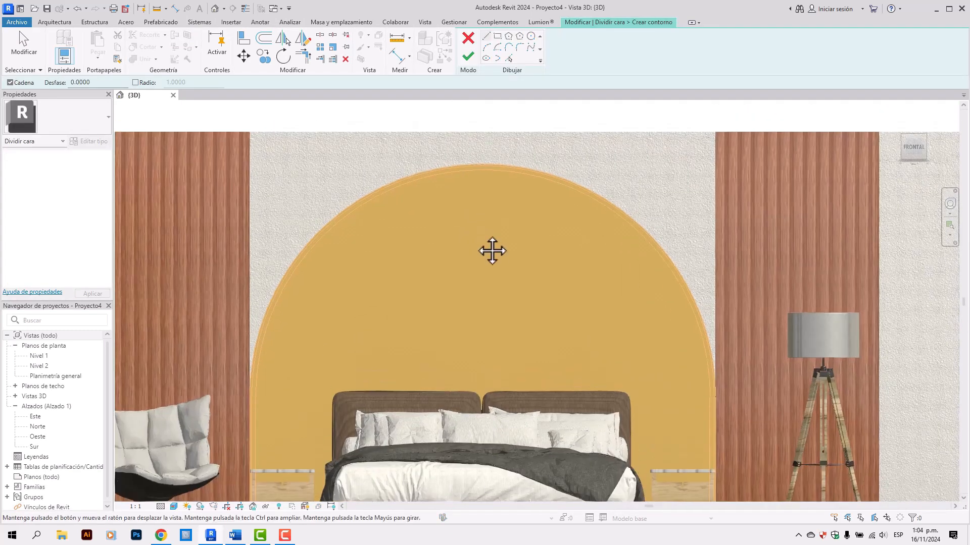
Sketch an S-curve above the headboards from two connected arcs, the first bulging upward with a radius of about 0.65, the second downward
left_click(486, 47)
left_click(368, 281)
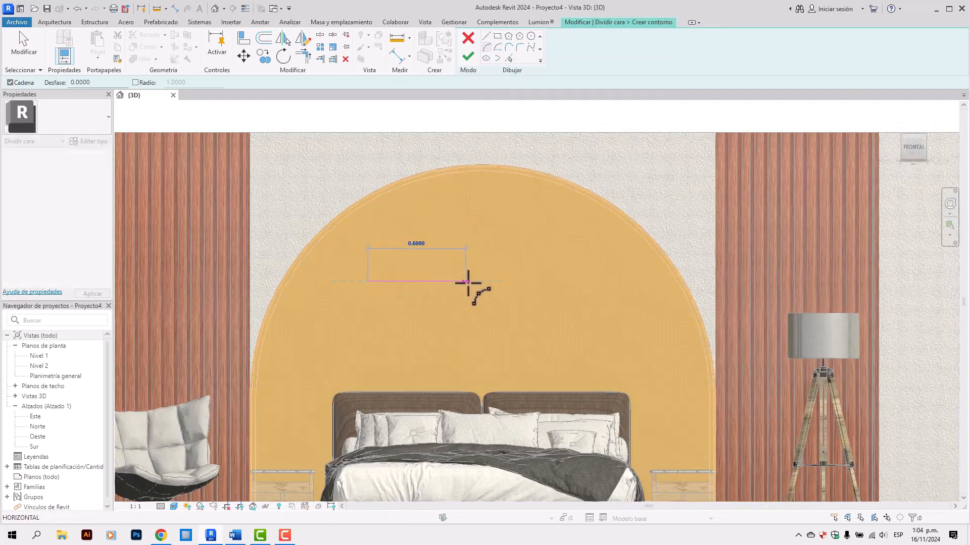
key("Escape")
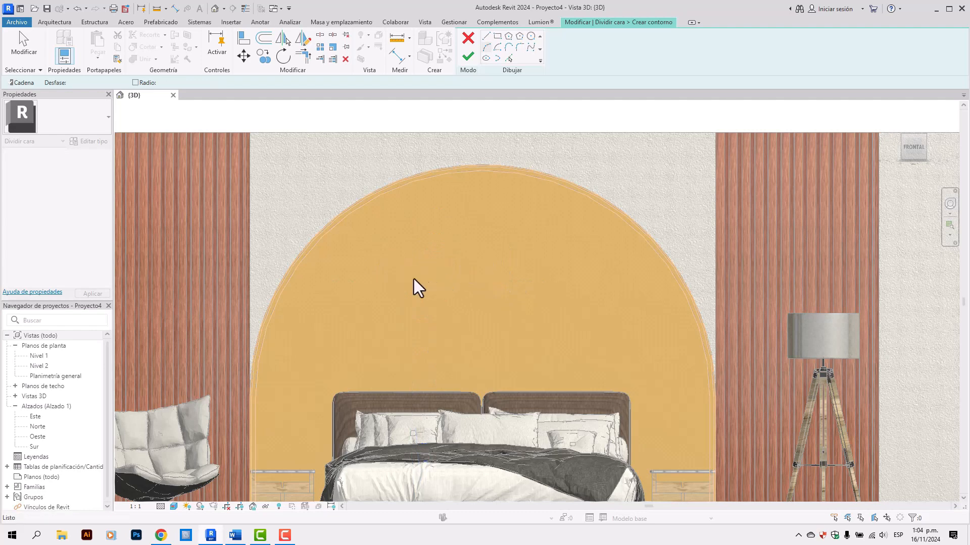
left_click(338, 286)
left_click(482, 286)
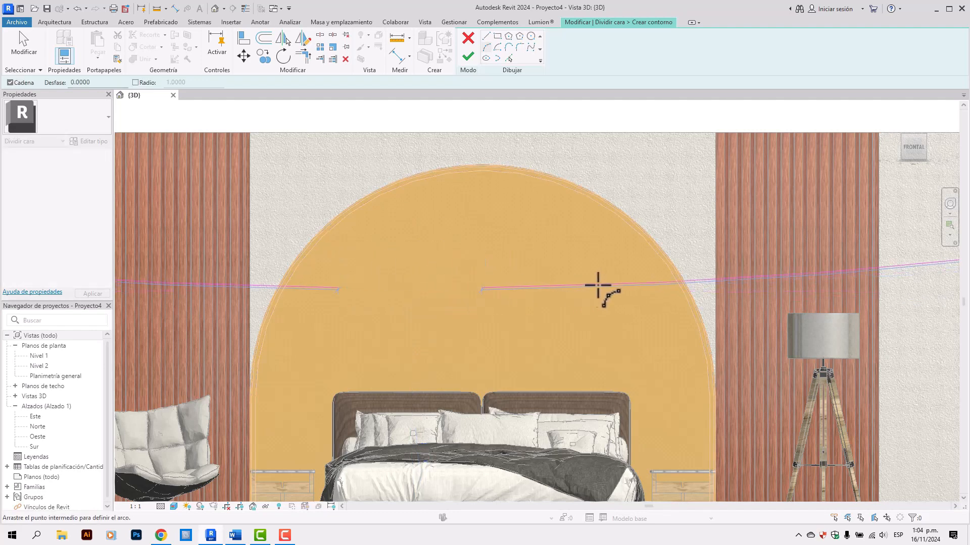
left_click(411, 261)
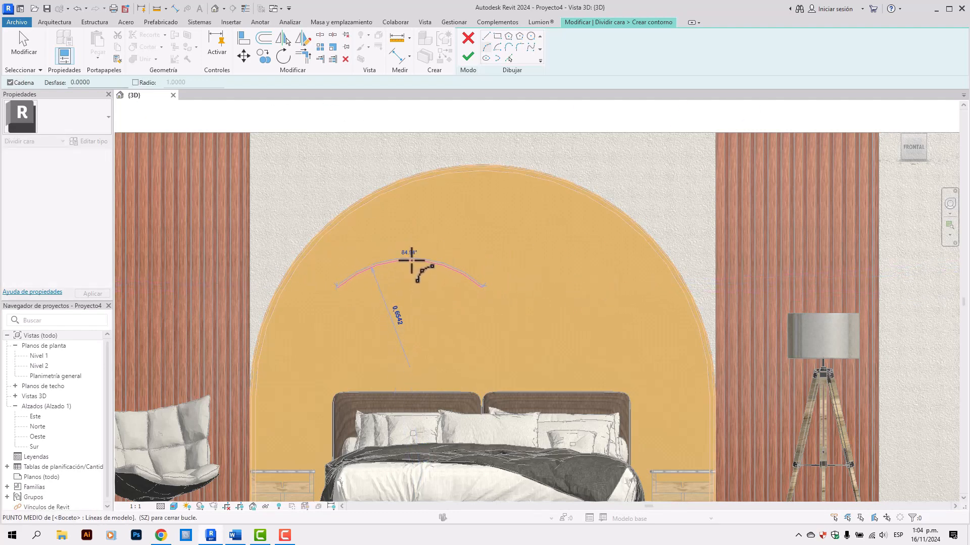
left_click(623, 288)
left_click(586, 303)
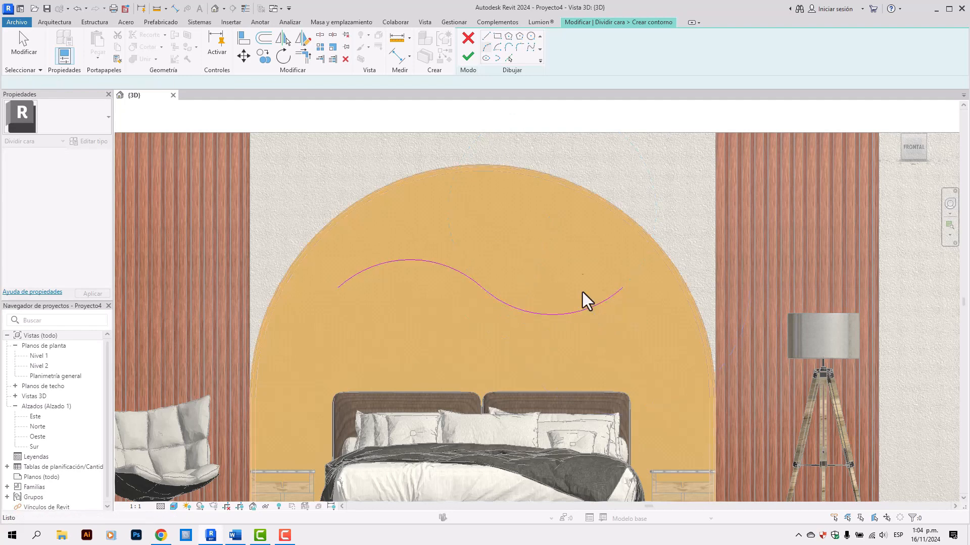
Add copies of both S-curve arcs offset 0.0250 upward using Pick Lines
scroll(584, 301, "down", 4)
scroll(529, 273, "up", 4)
left_click(508, 58)
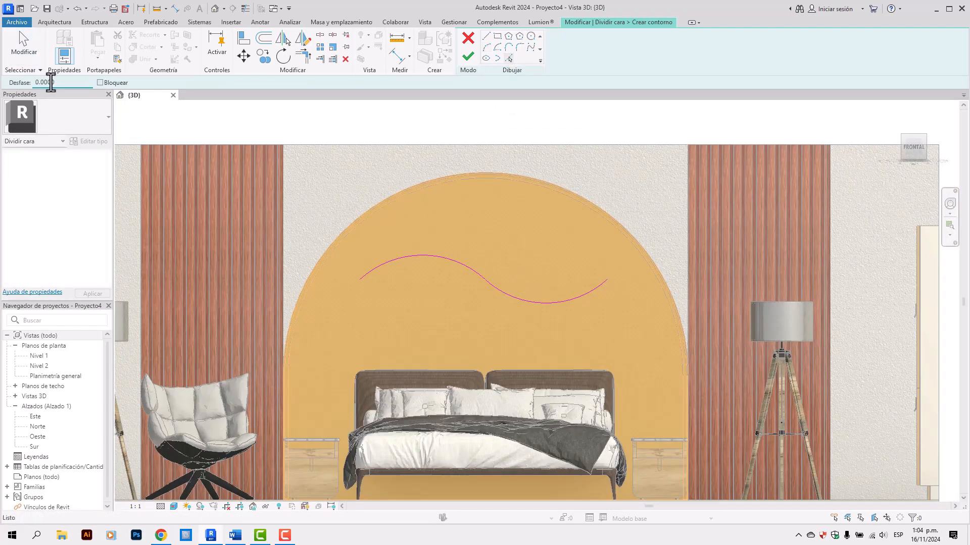
left_click(458, 259)
scroll(531, 297, "up", 4)
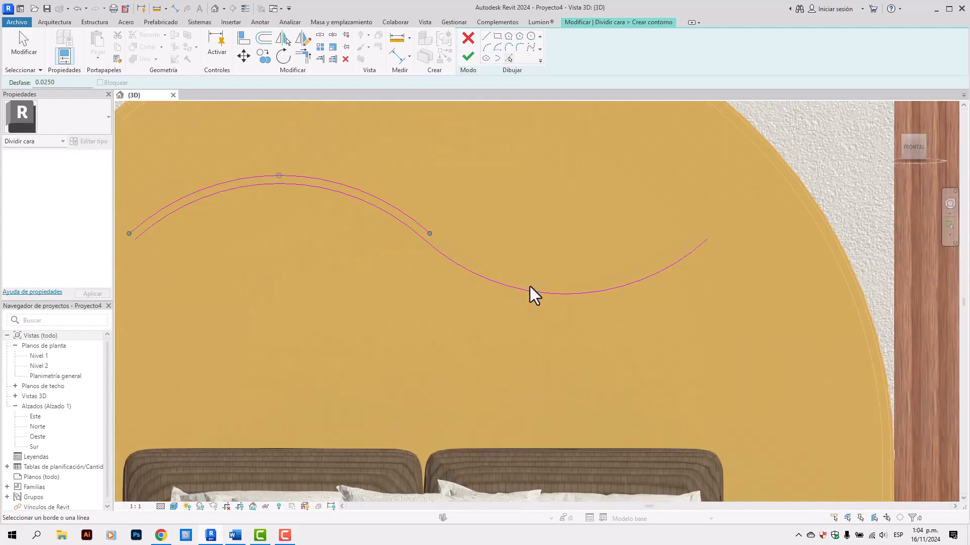
left_click(522, 250)
scroll(528, 260, "down", 4)
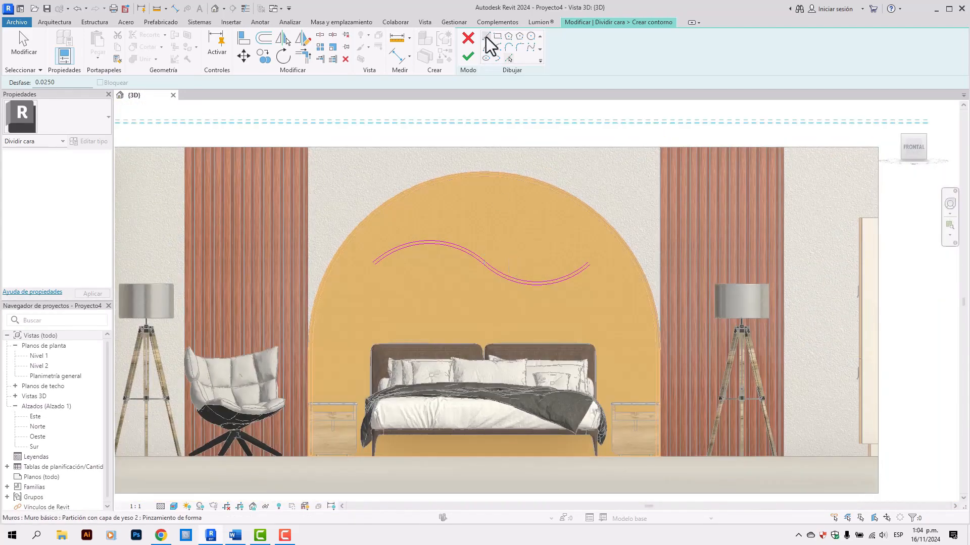
Set the line offset to 0 and close the left end of the S-shaped band with a straight line between the arc ends
left_click(486, 36)
scroll(353, 260, "up", 6)
left_click(411, 291)
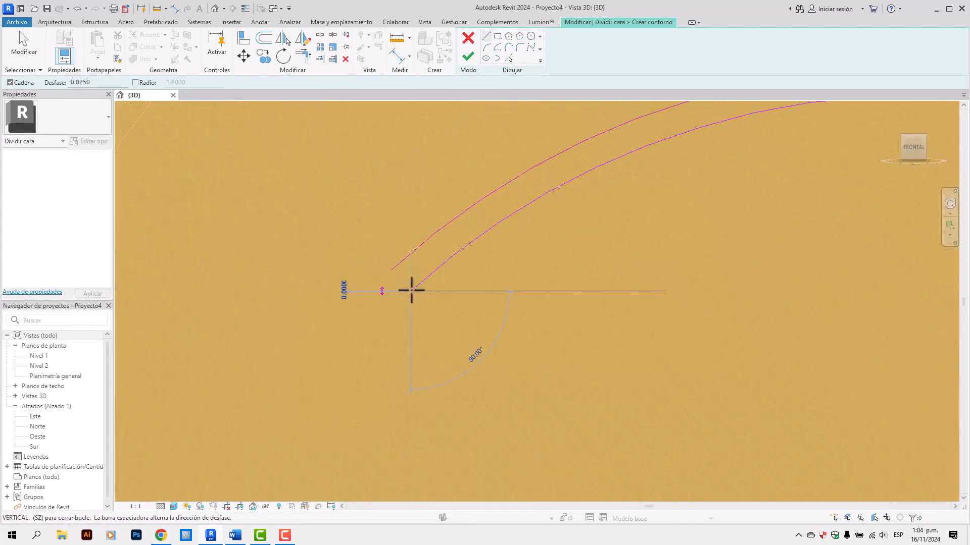
key("Escape")
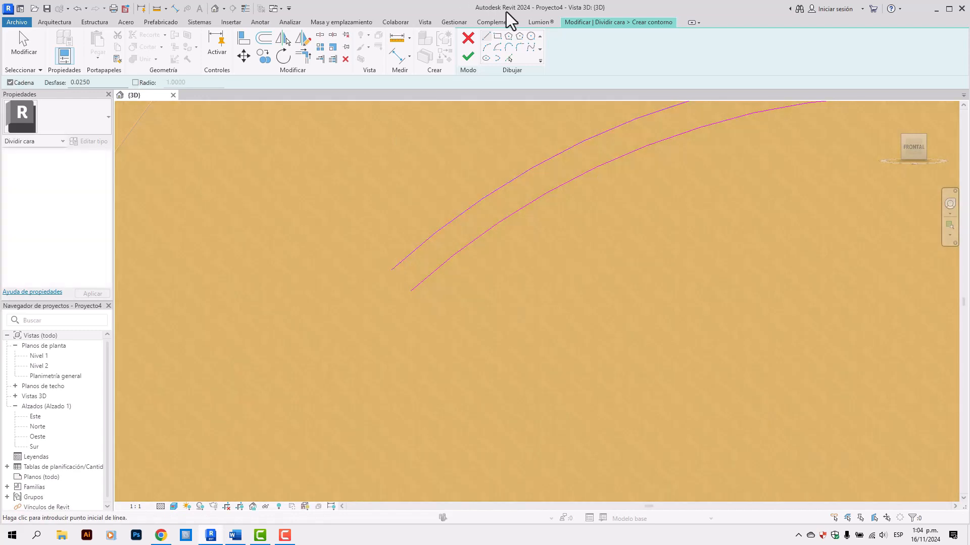
double_click(76, 82)
type("00")
left_click(411, 289)
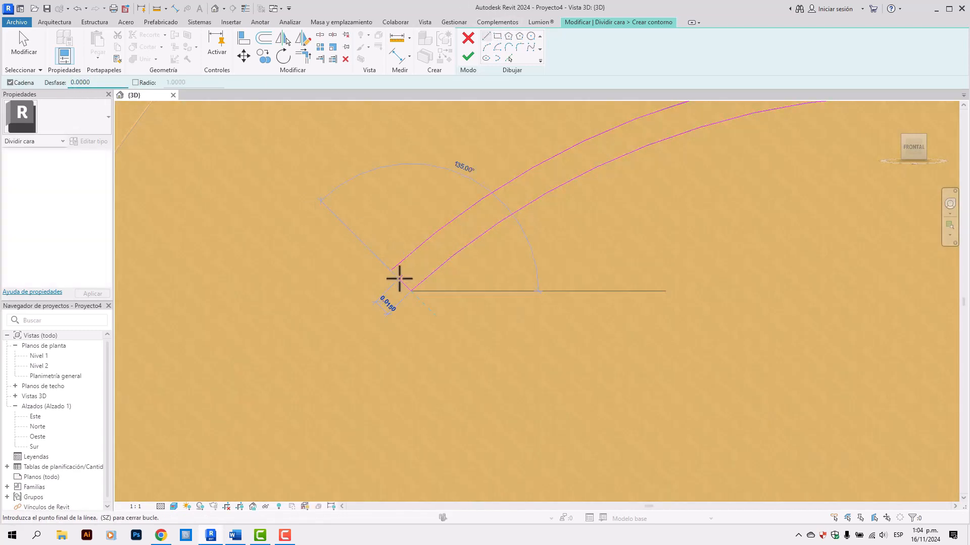
key("Escape")
scroll(412, 268, "down", 6)
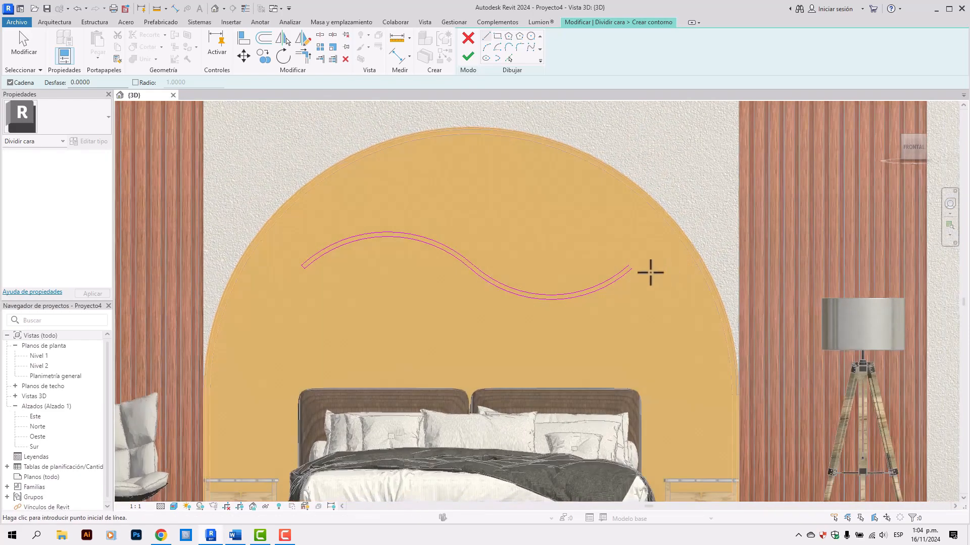
Close the right end of the S-shaped band with a straight line between the arc ends
scroll(650, 272, "up", 3)
left_click(586, 267)
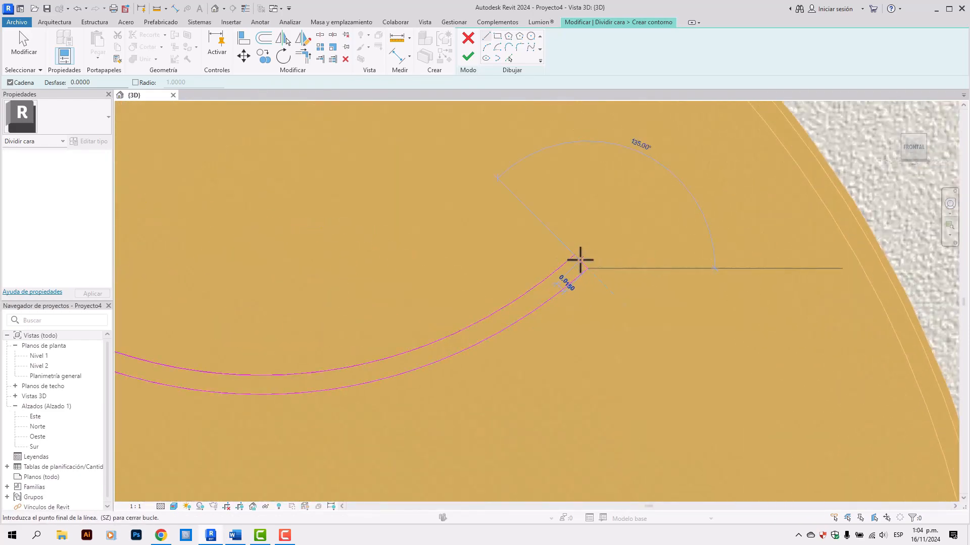
key("Escape")
key("Escape")
scroll(599, 245, "down", 6)
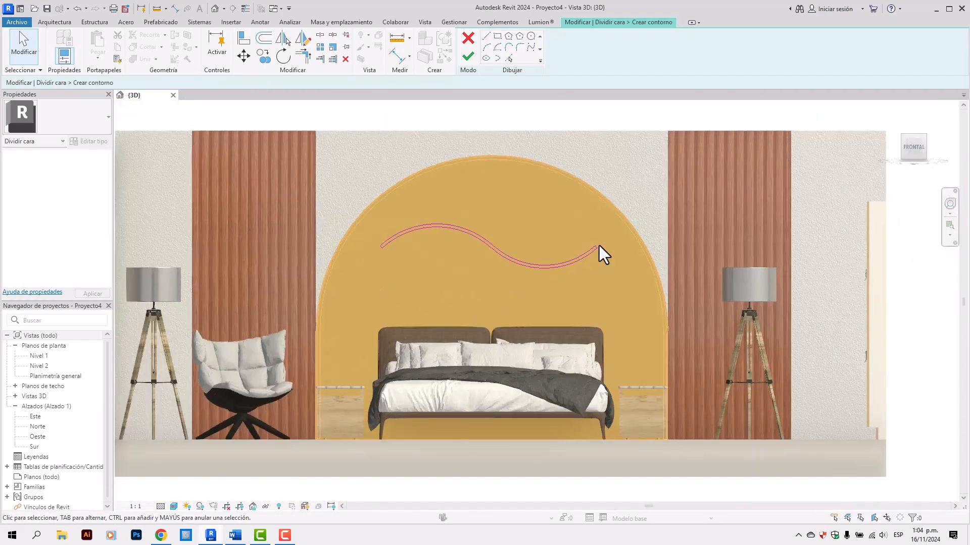
mouse_move(599, 245)
middle_mouse_down()
mouse_move(541, 235)
mouse_move(535, 242)
middle_mouse_up()
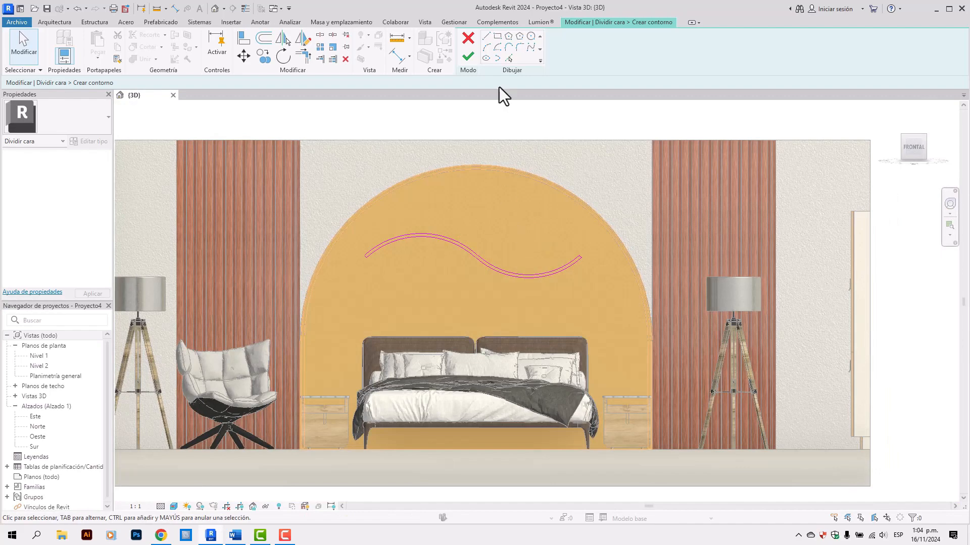
Finish the S-shaped face split and deselect it
left_click(468, 59)
scroll(479, 273, "down", 3)
middle_click_drag(479, 273, 492, 301)
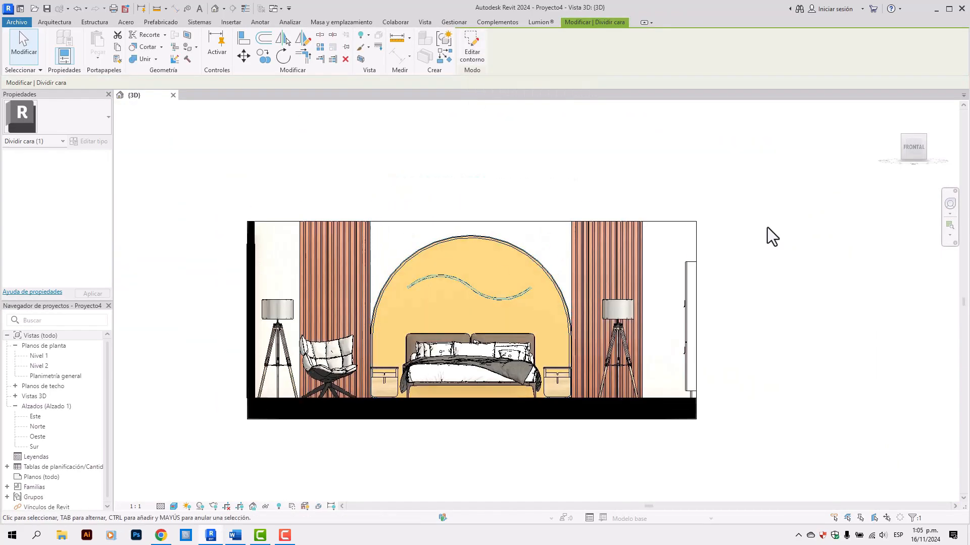
left_click(768, 228)
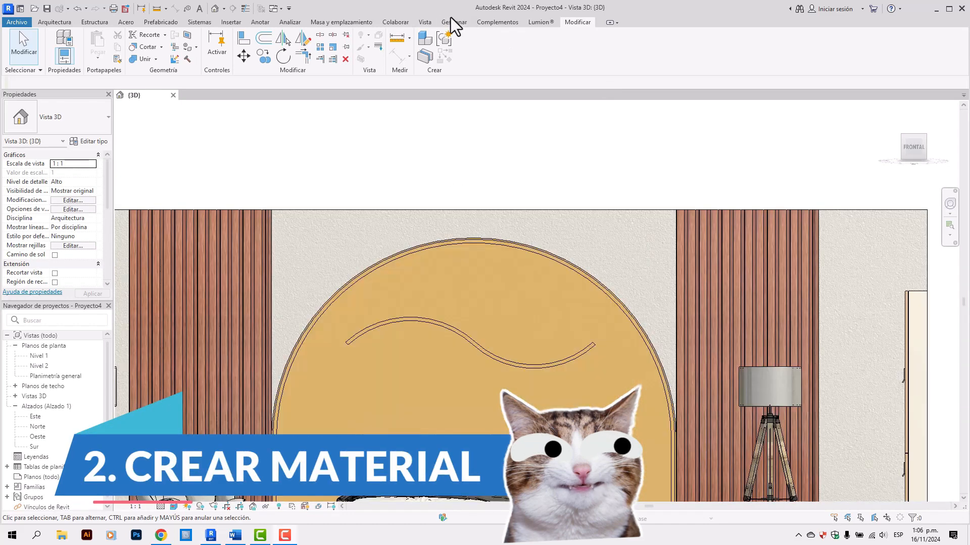
Create a new project material and name it LED
left_click(454, 22)
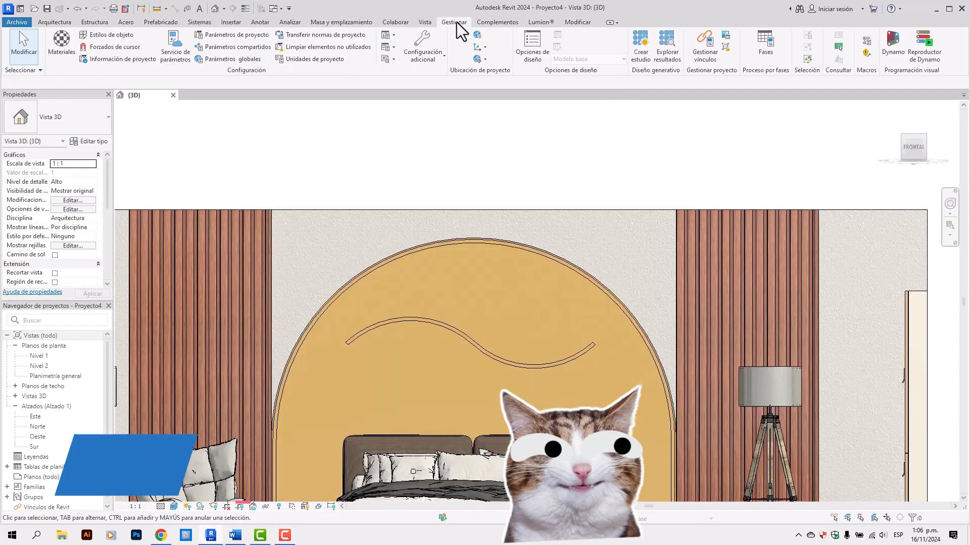
left_click(61, 45)
left_click(81, 382)
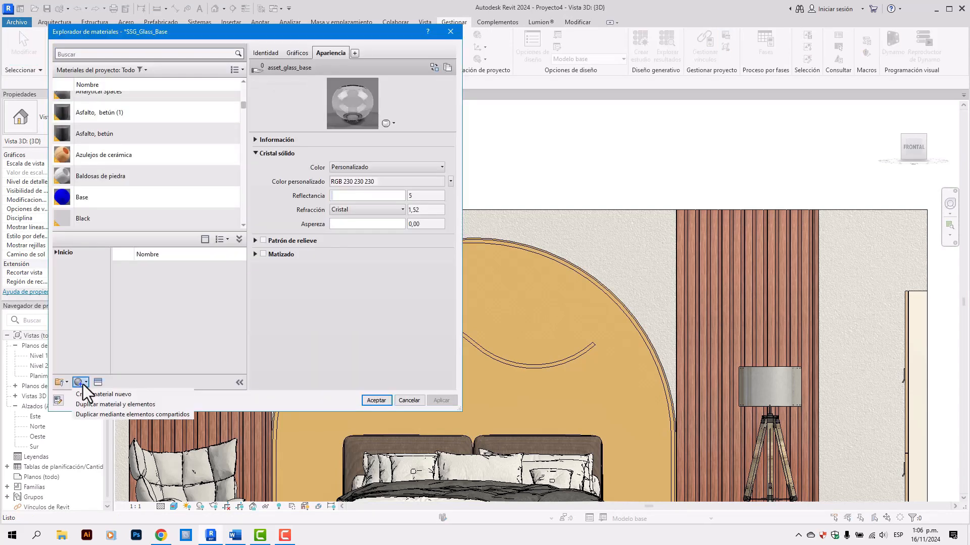
left_click(107, 394)
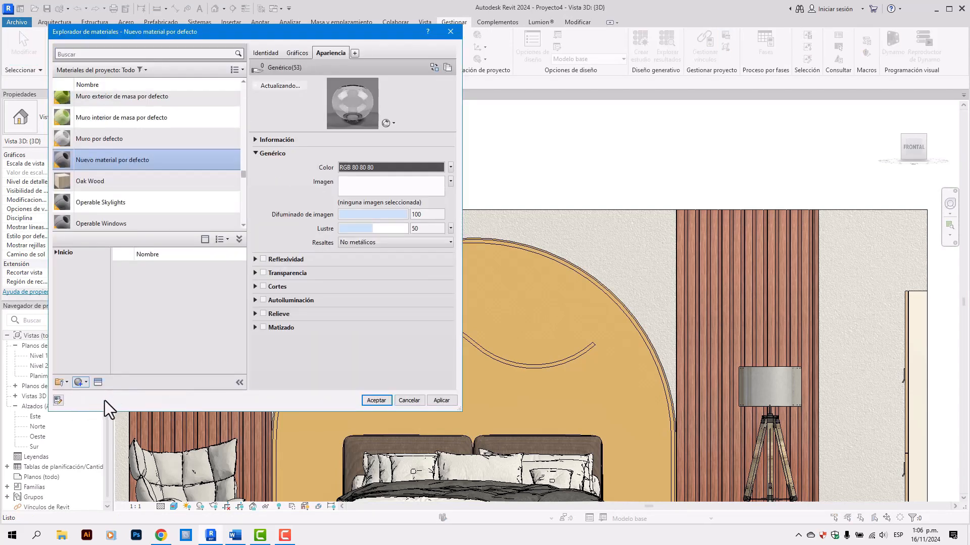
left_click(266, 53)
left_click(396, 69)
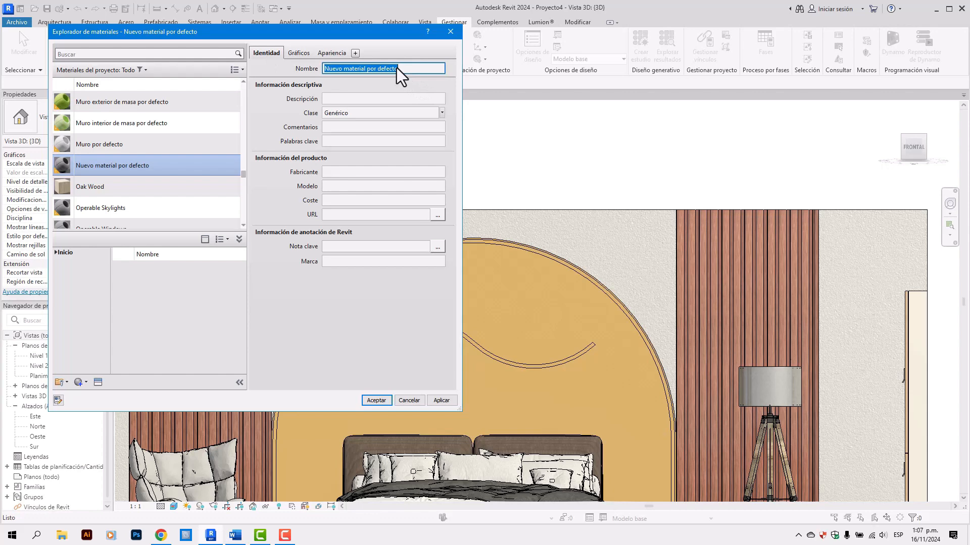
type("LED")
Set the LED material's graphics shading colour to pale yellow, RGB 255 255 193
left_click(298, 53)
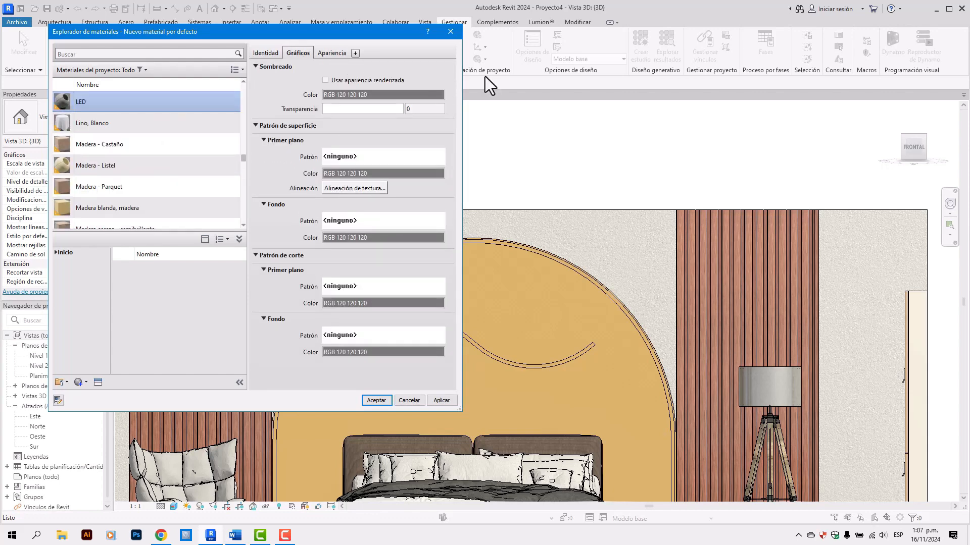
left_click(344, 95)
left_click_drag(311, 122, 373, 85)
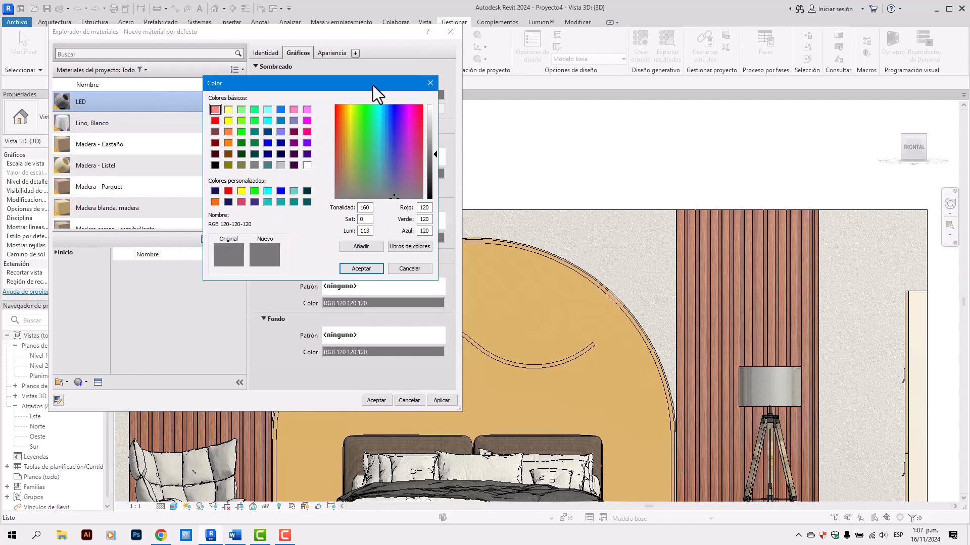
left_click(241, 191)
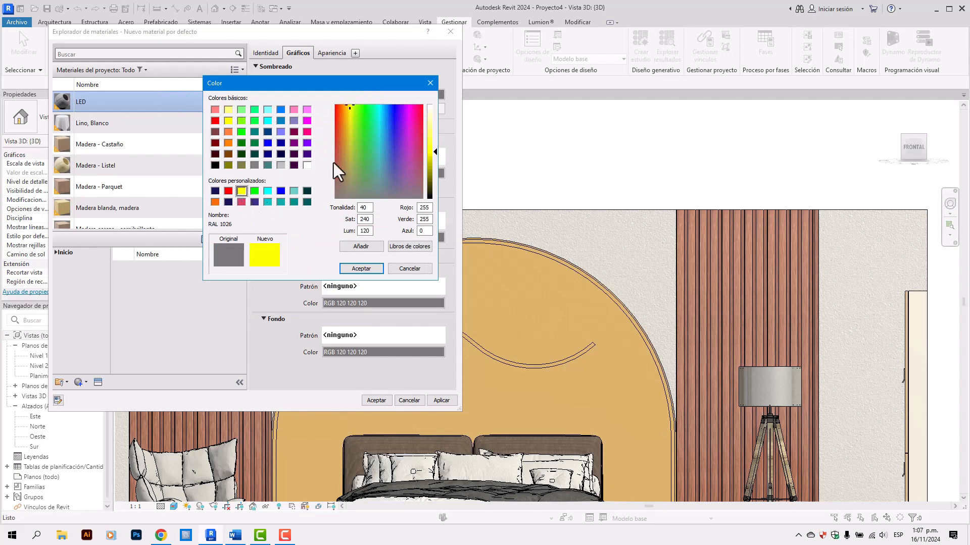
left_click_drag(435, 152, 435, 118)
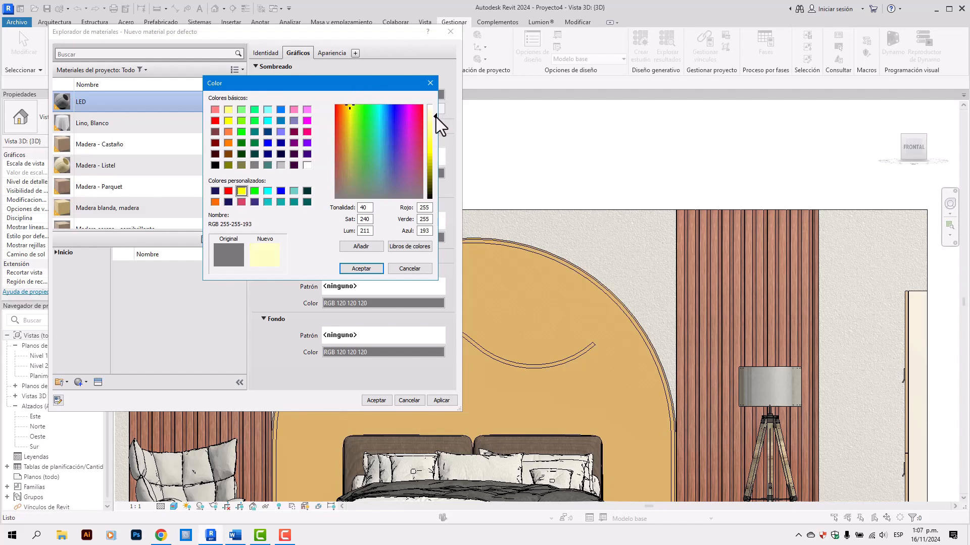
left_click(360, 269)
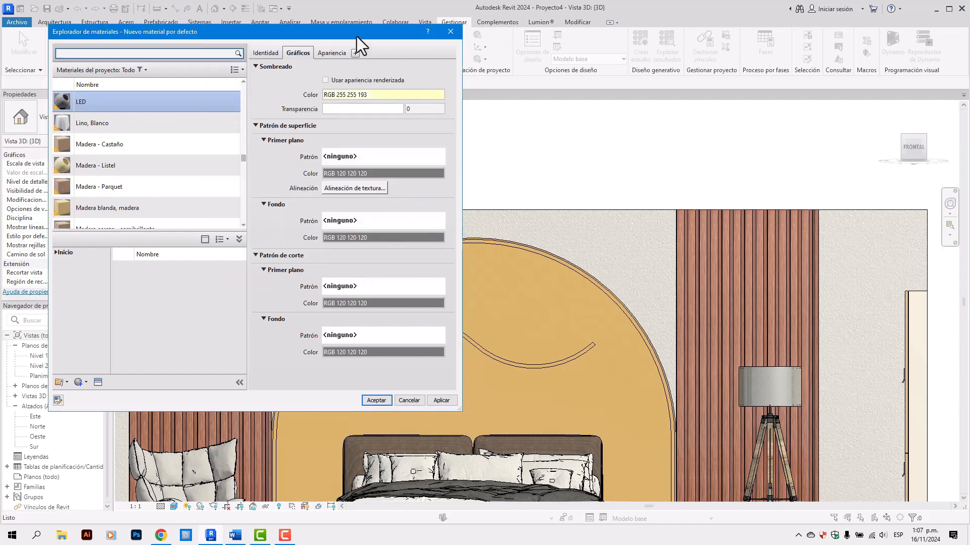
Set the LED material's generic appearance colour to pale yellow, RGB 255 255 198
left_click(328, 53)
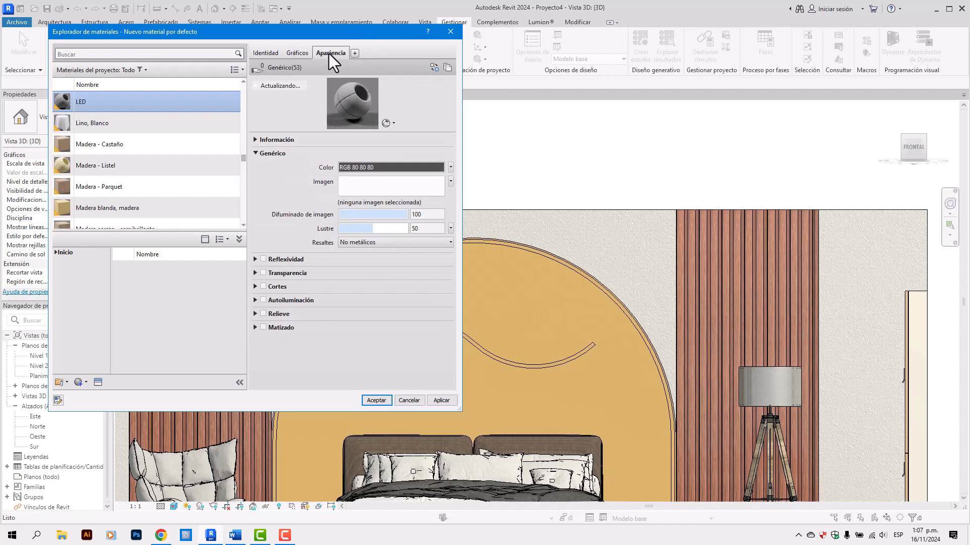
left_click(371, 169)
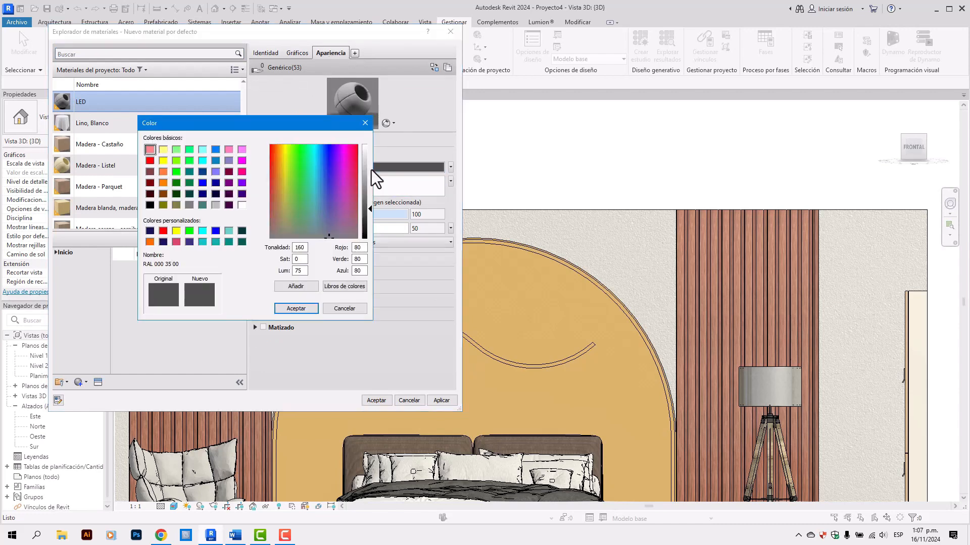
left_click(176, 231)
left_click_drag(371, 193, 369, 160)
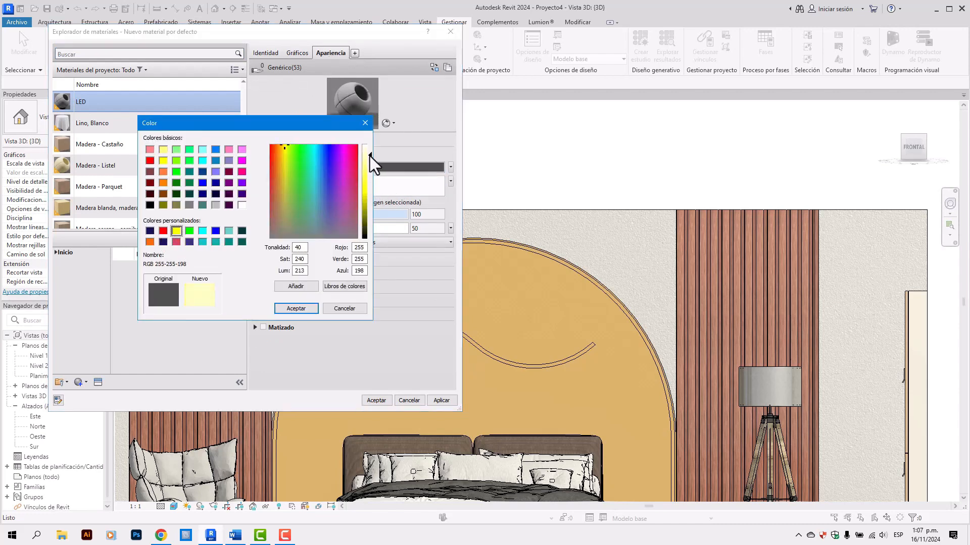
left_click(309, 308)
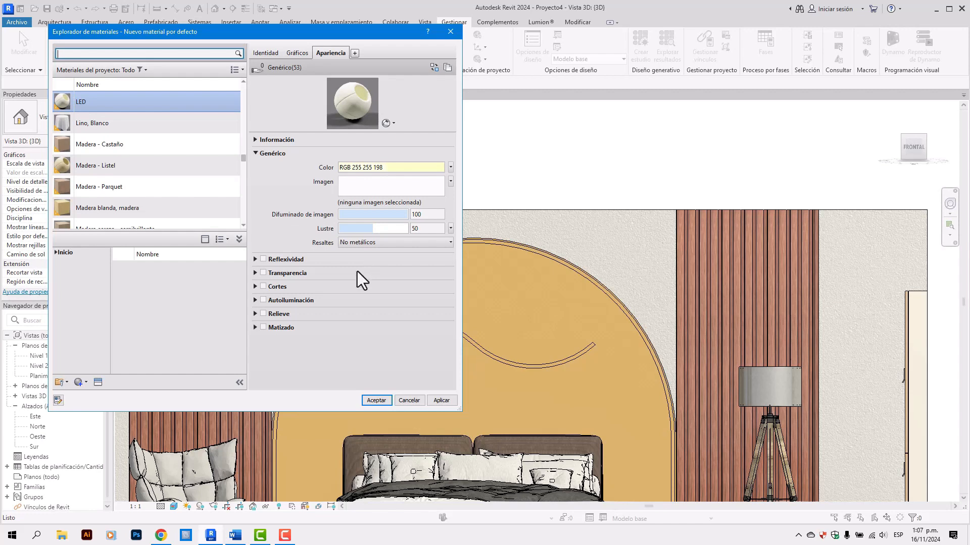
Enable self-illumination for the LED material with Panel LED luminance and Luz diurna Cálida colour temperature
left_click(264, 300)
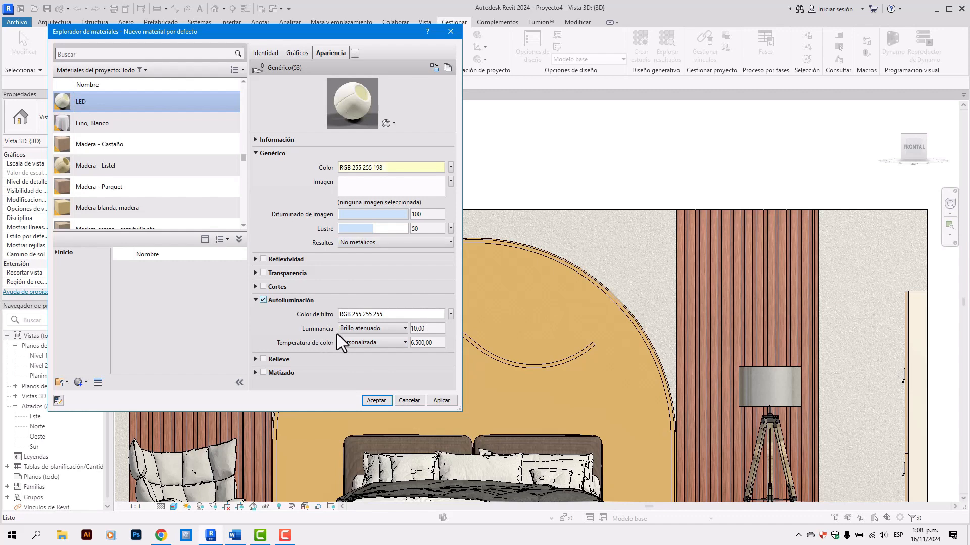
left_click(357, 328)
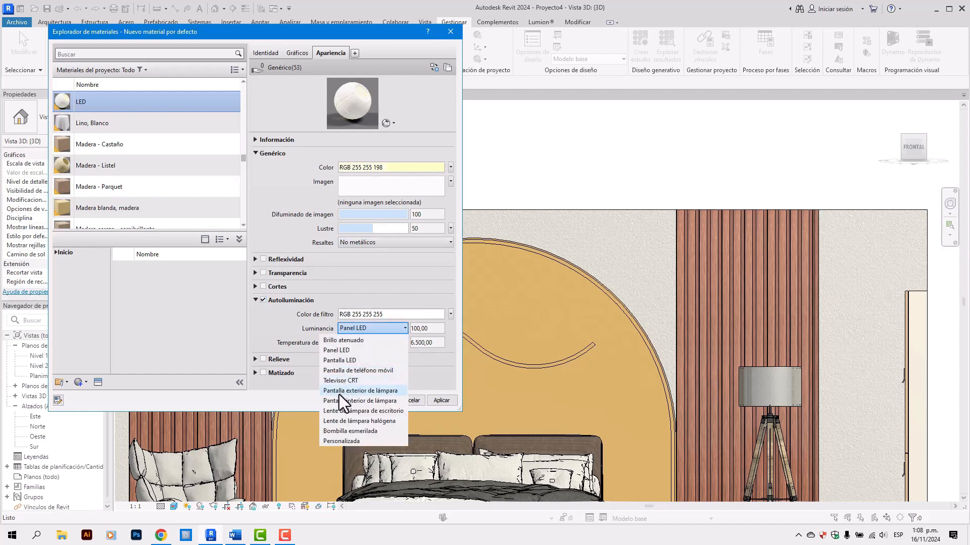
left_click(343, 351)
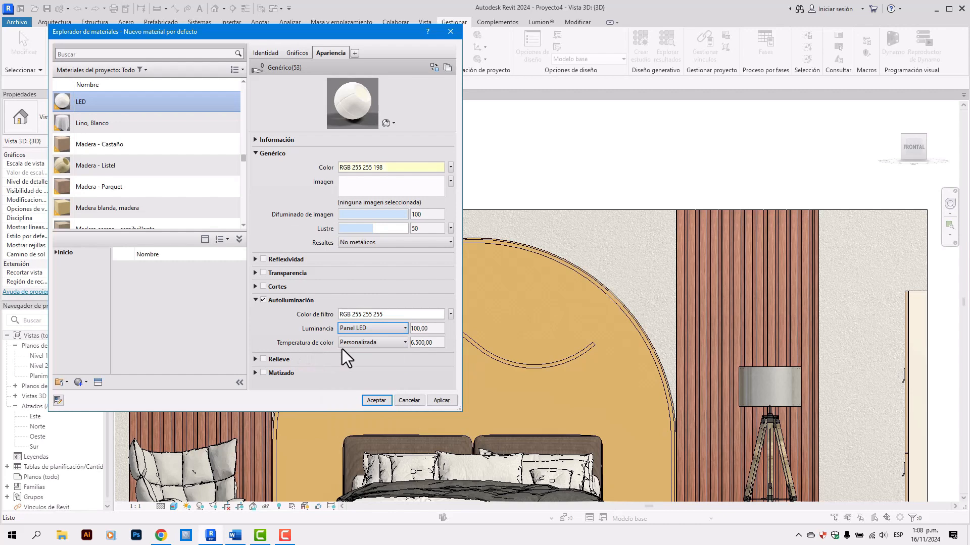
left_click(356, 345)
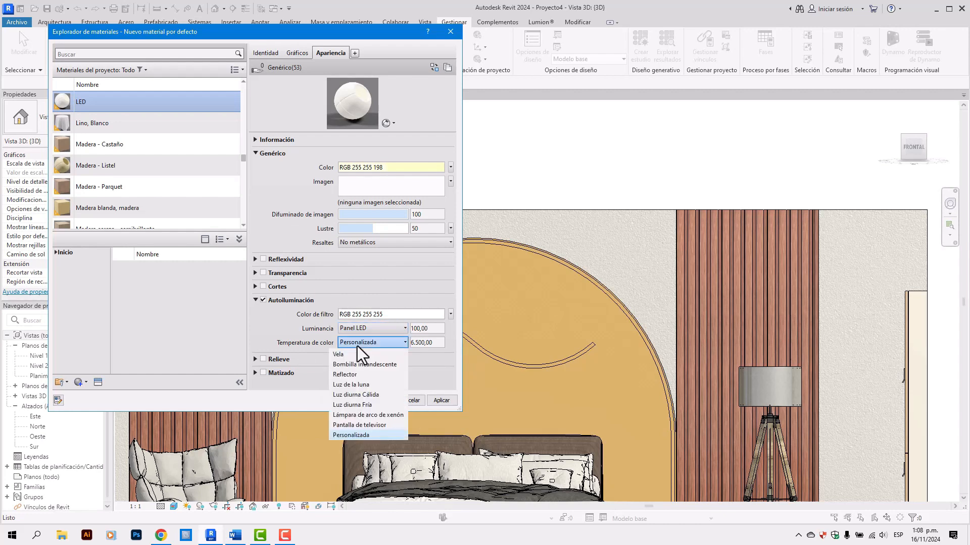
left_click(365, 396)
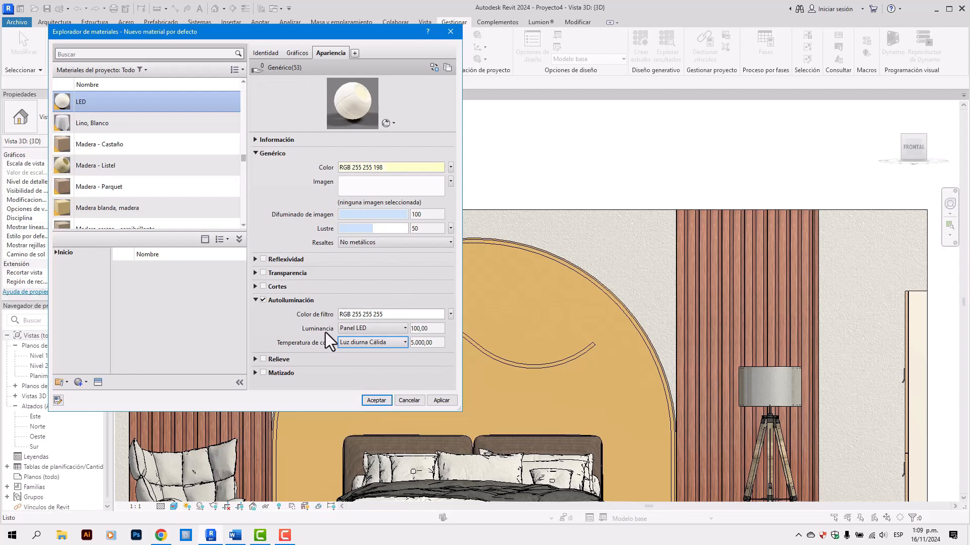
Set the LED material's self-illumination luminance to 1.000,00
left_click(419, 328)
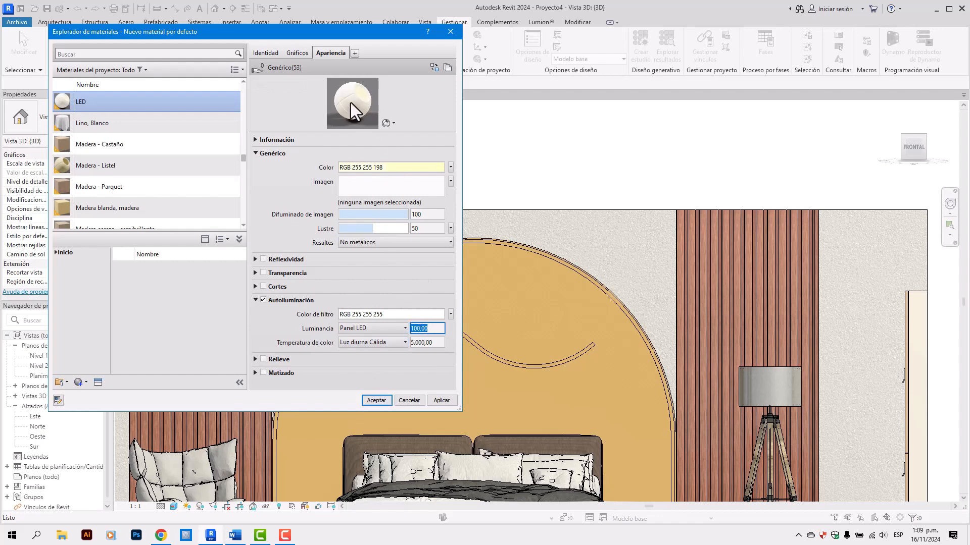
left_click(421, 328)
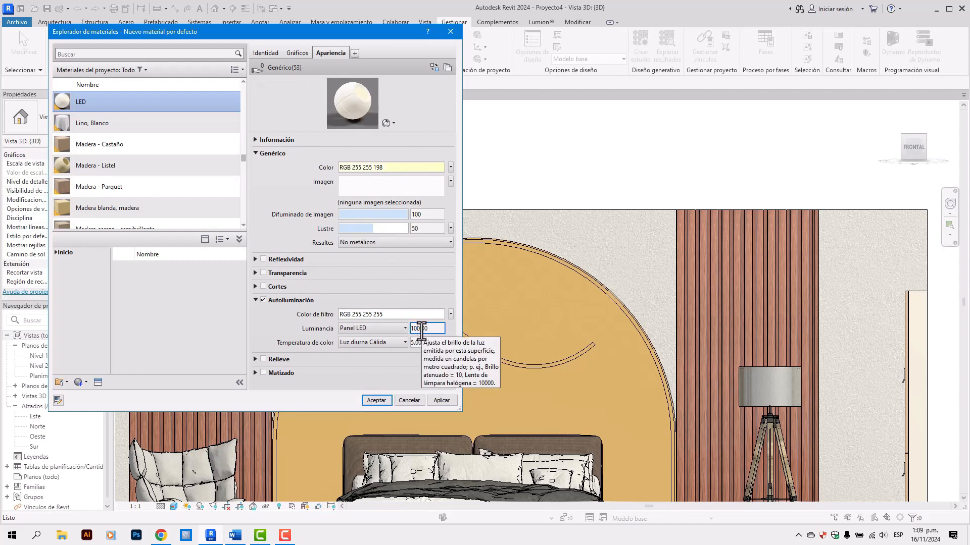
type("0")
key("Return")
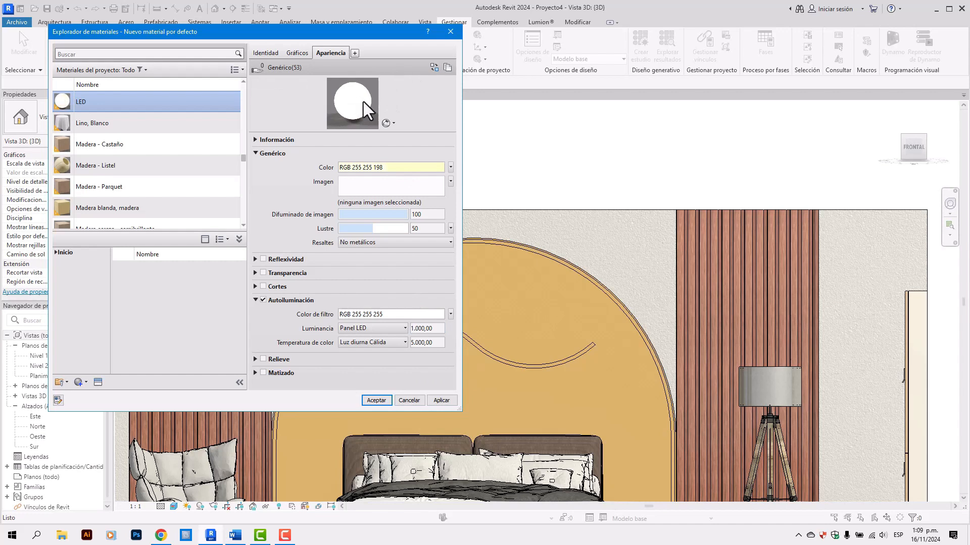
Set the LED material's luminance to 1,00E09, apply the changes and close the material browser
double_click(425, 328)
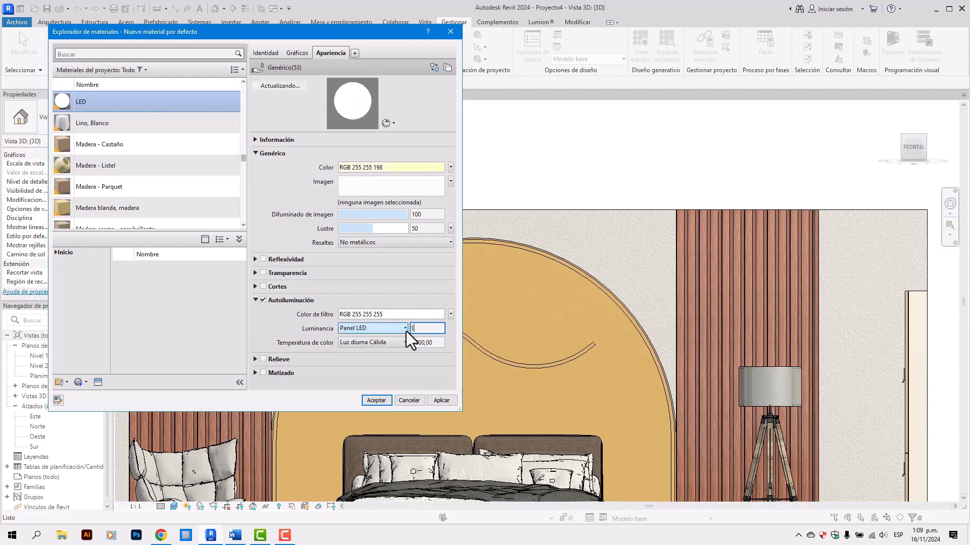
type("00")
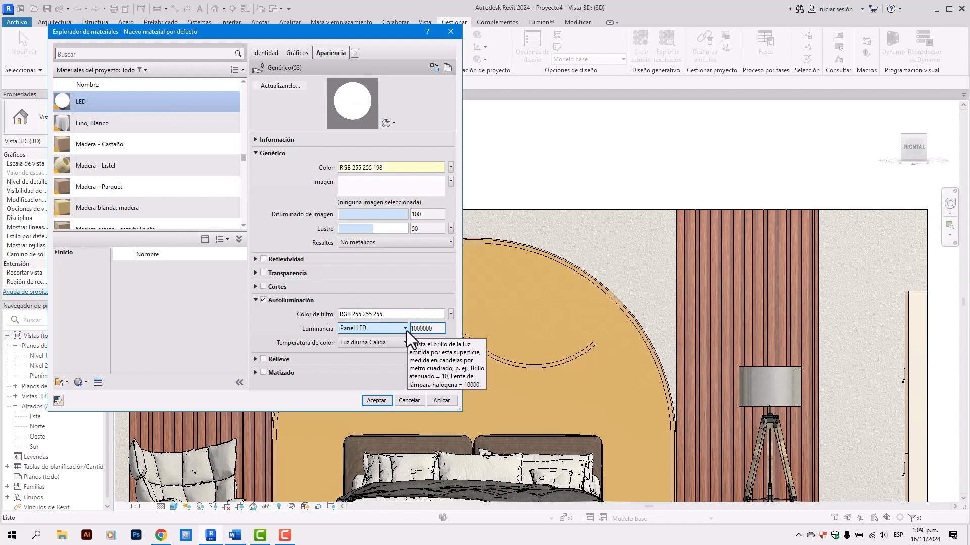
type("000")
key("Return")
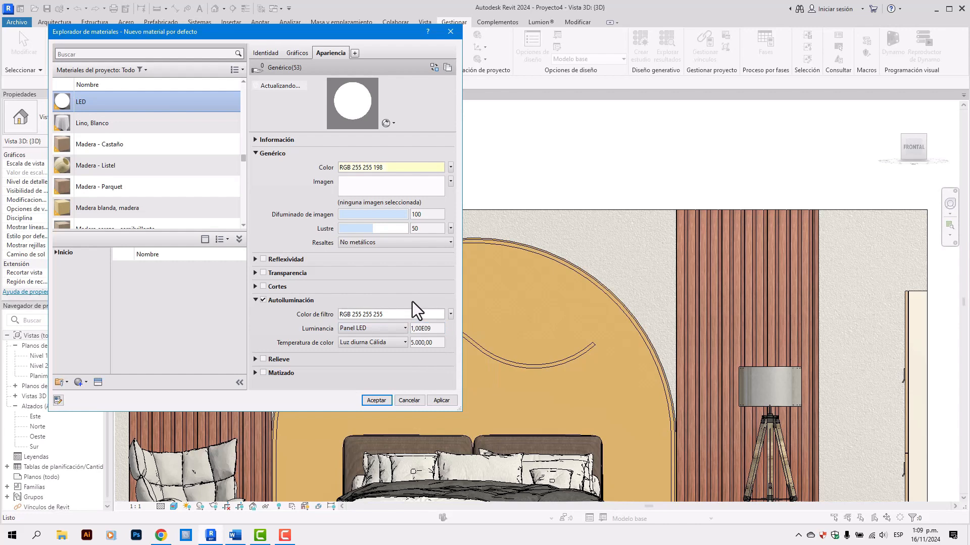
left_click(440, 401)
left_click(383, 401)
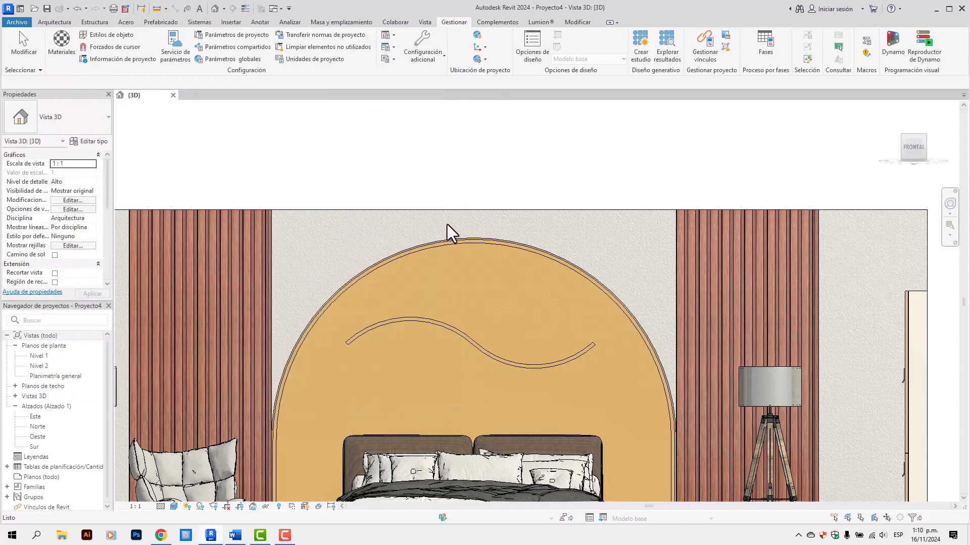
Paint the thin edge band along the arch with the LED material
scroll(476, 231, "up", 2)
left_click(476, 231)
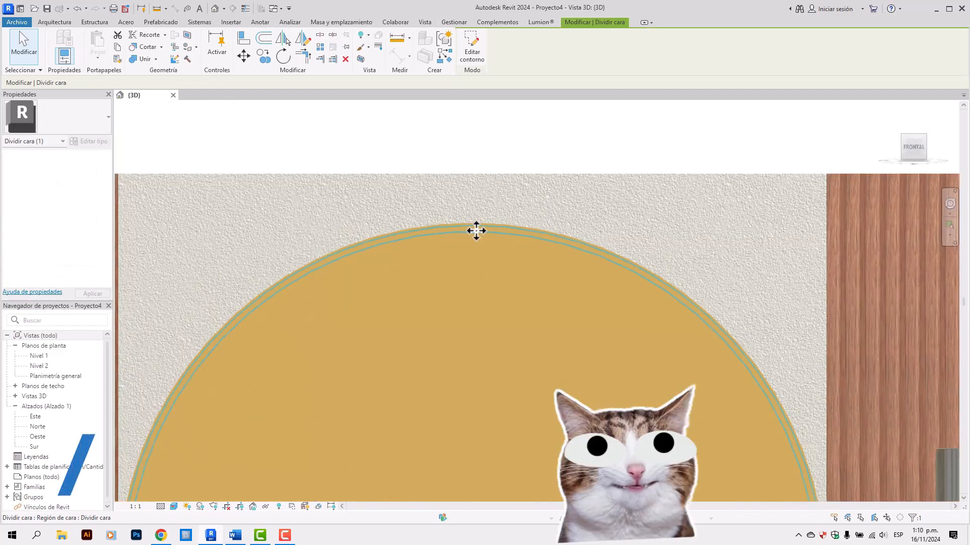
scroll(476, 231, "down", 3)
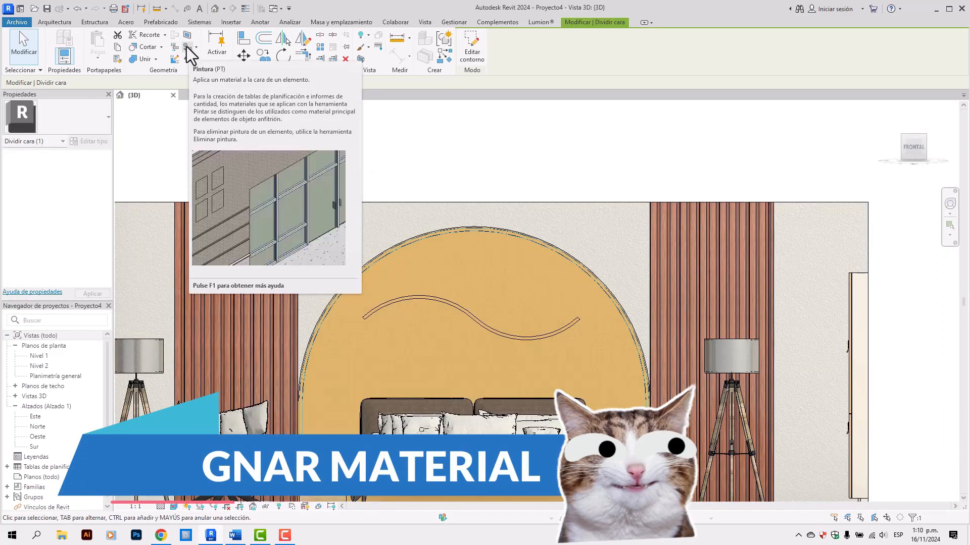
left_click(187, 46)
left_click(125, 97)
type("LE")
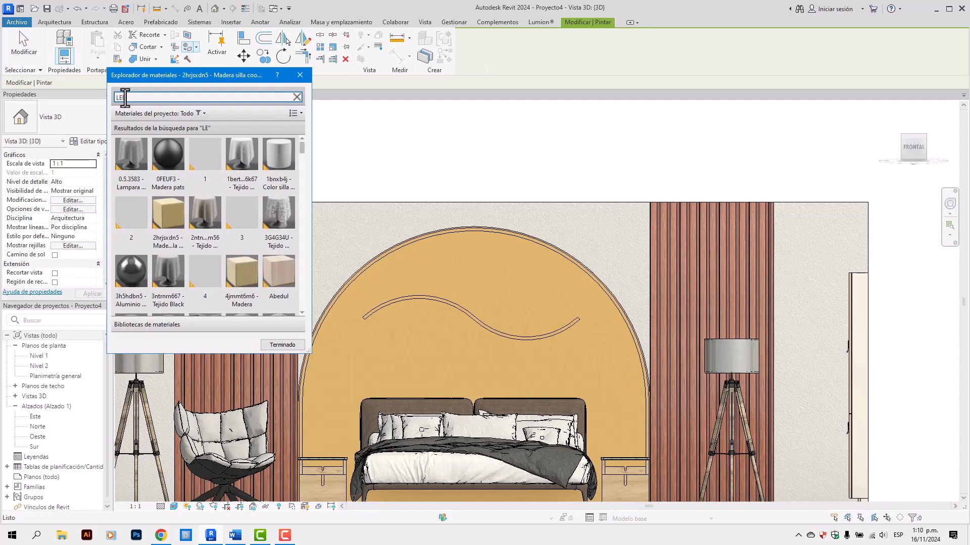
type("D")
left_click(140, 155)
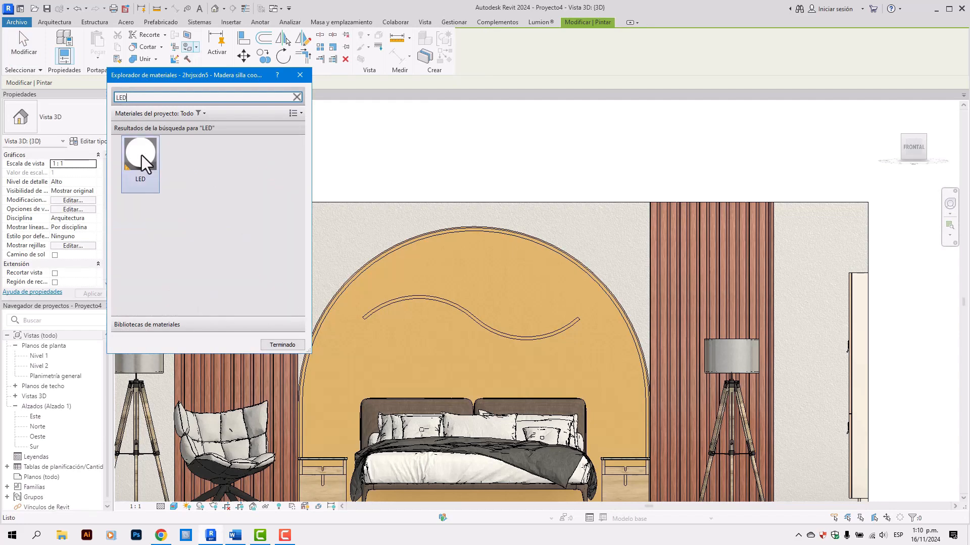
scroll(499, 233, "up", 4)
left_click(500, 245)
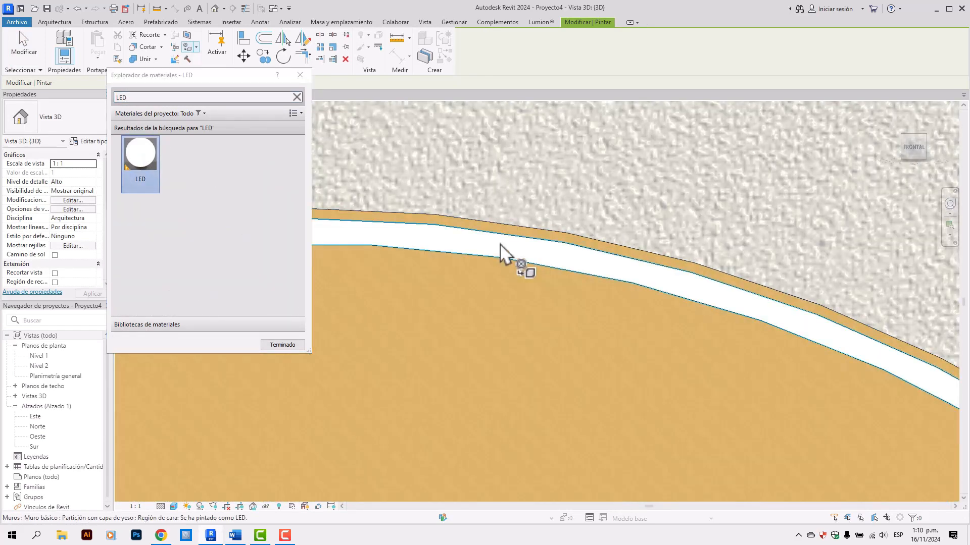
Paint the S-shaped band on the arched wall with the LED material and finish the Paint tool
scroll(500, 244, "down", 6)
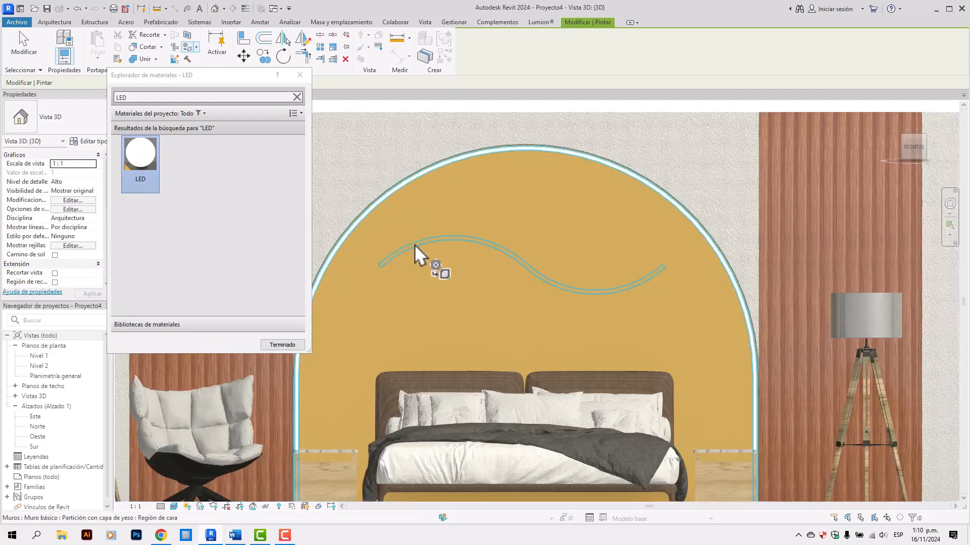
scroll(415, 244, "up", 5)
left_click(422, 253)
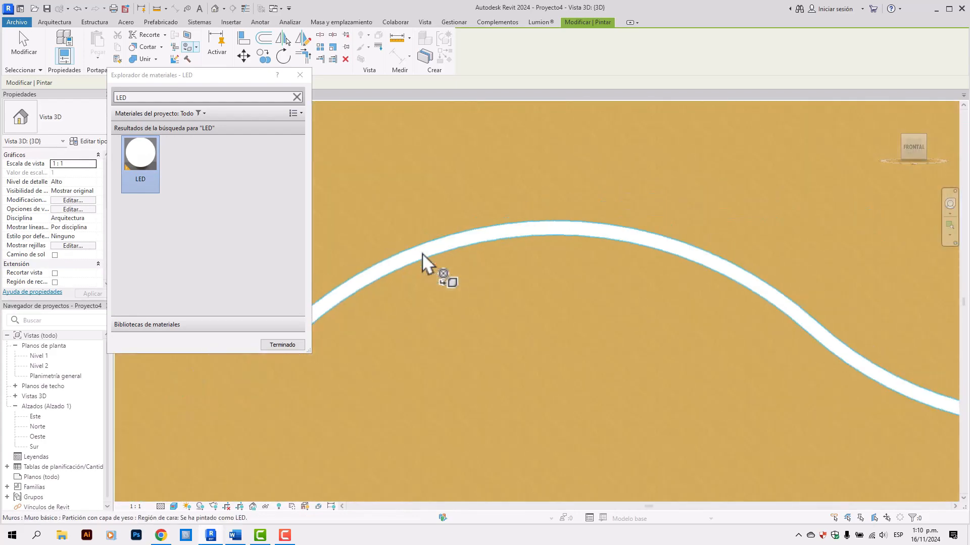
scroll(422, 253, "down", 5)
left_click(283, 345)
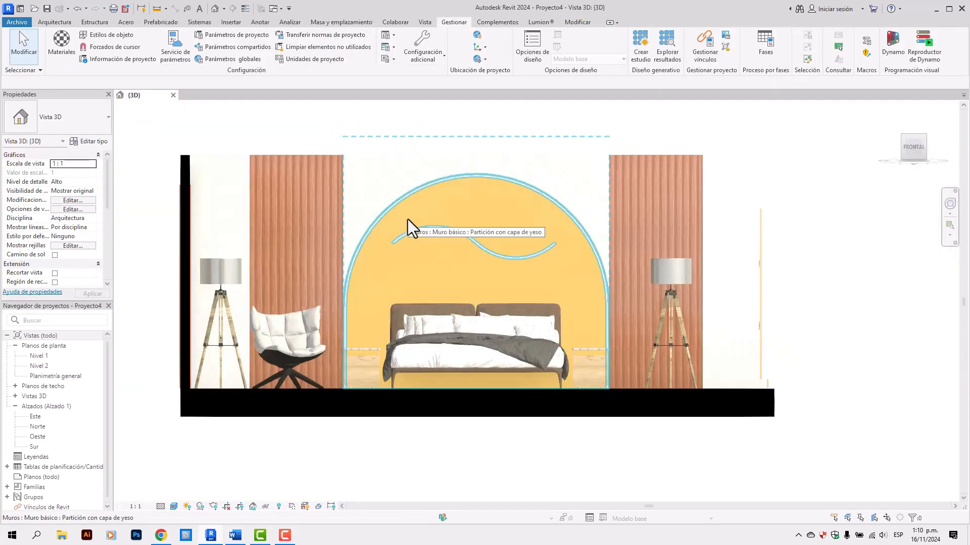
middle_click_drag(721, 208, 750, 285, "shift")
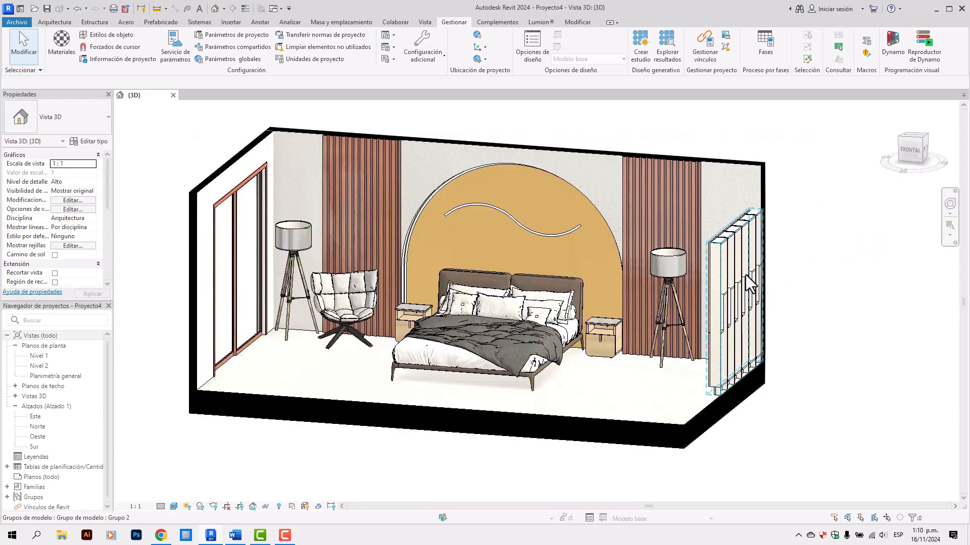
scroll(463, 239, "up", 4)
middle_click_drag(516, 246, 466, 319)
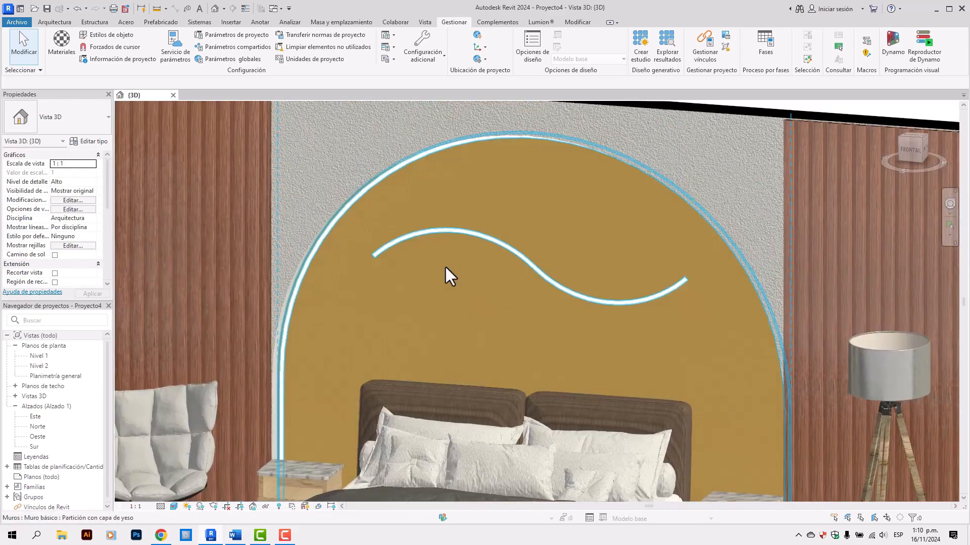
Set up a rendering of the 3D bedroom view with Alta quality and the Exterior: Sol + Artificial lighting scheme
scroll(446, 268, "down", 4)
middle_click_drag(446, 268, 467, 242)
scroll(450, 242, "up", 3)
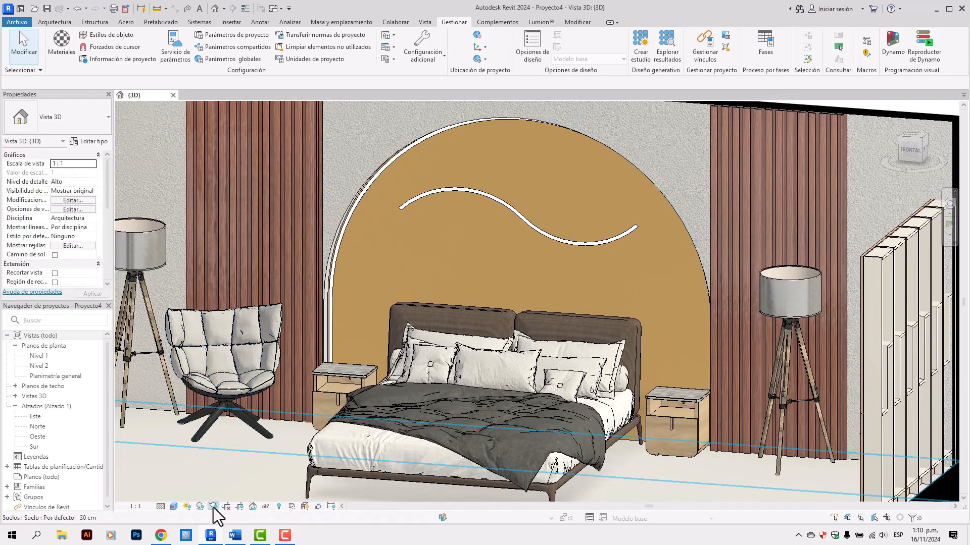
left_click(213, 508)
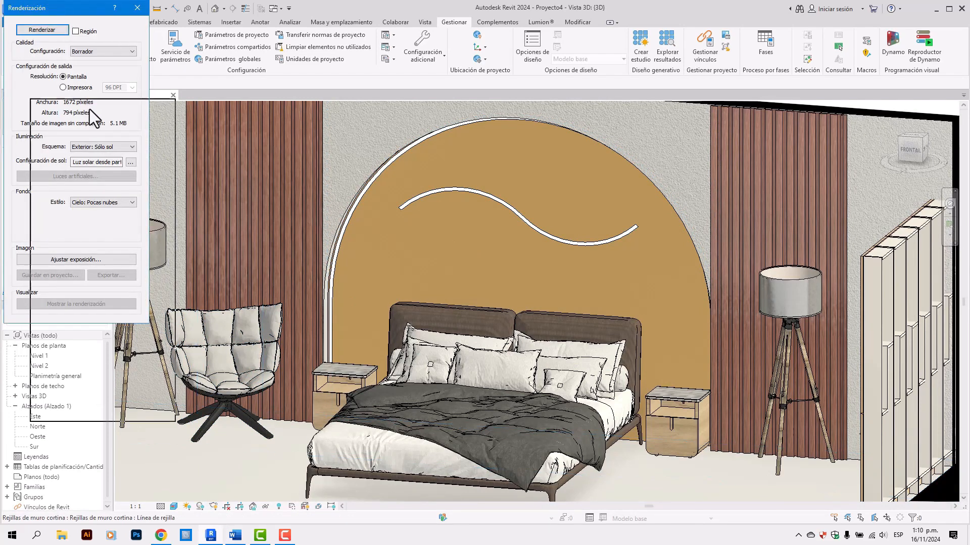
left_click_drag(89, 109, 126, 111)
left_click(146, 152)
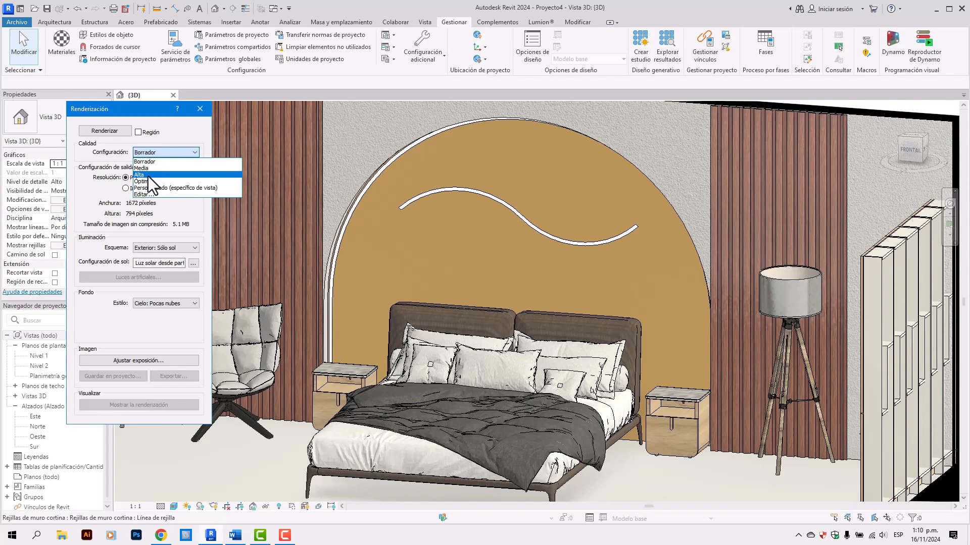
left_click(147, 175)
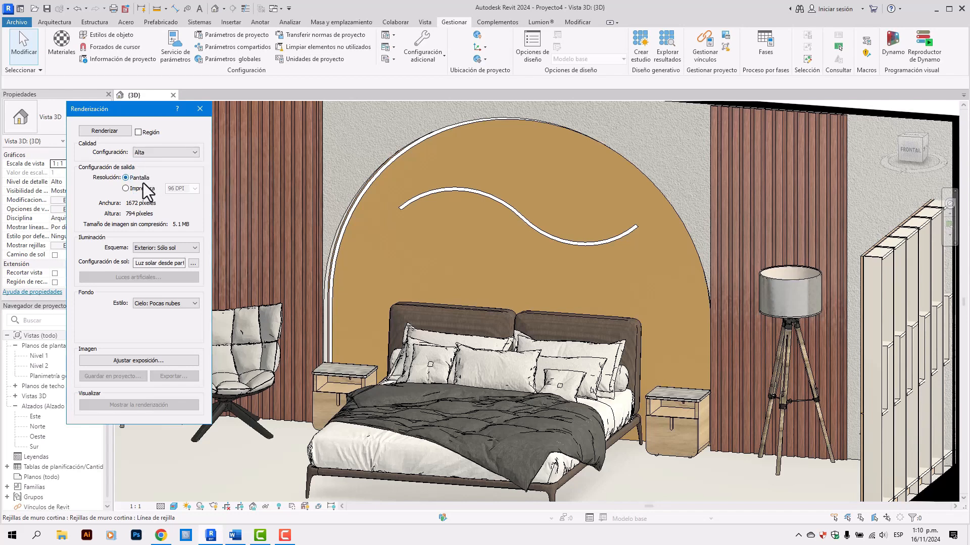
left_click(142, 250)
left_click(147, 263)
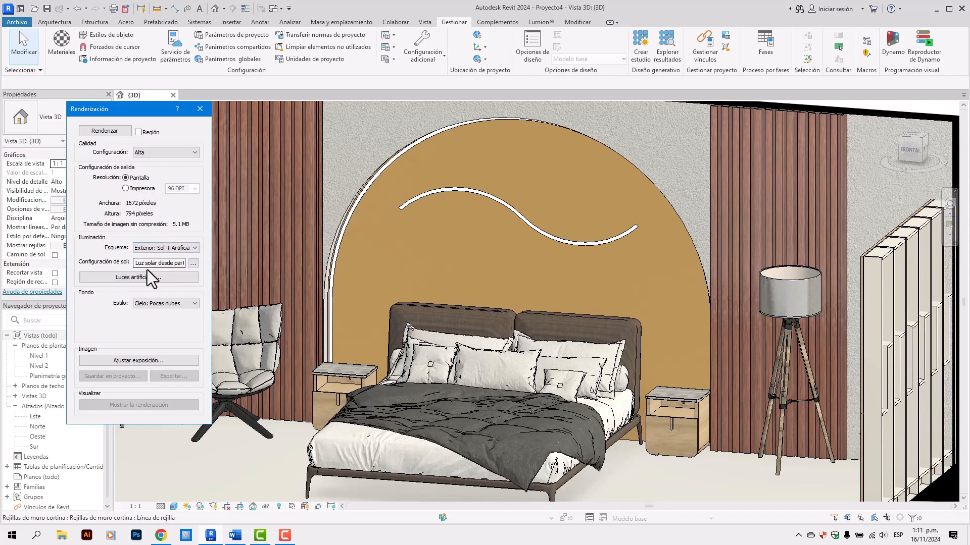
Render the 3D view of the bedroom and save the resulting image in the project
left_click(106, 132)
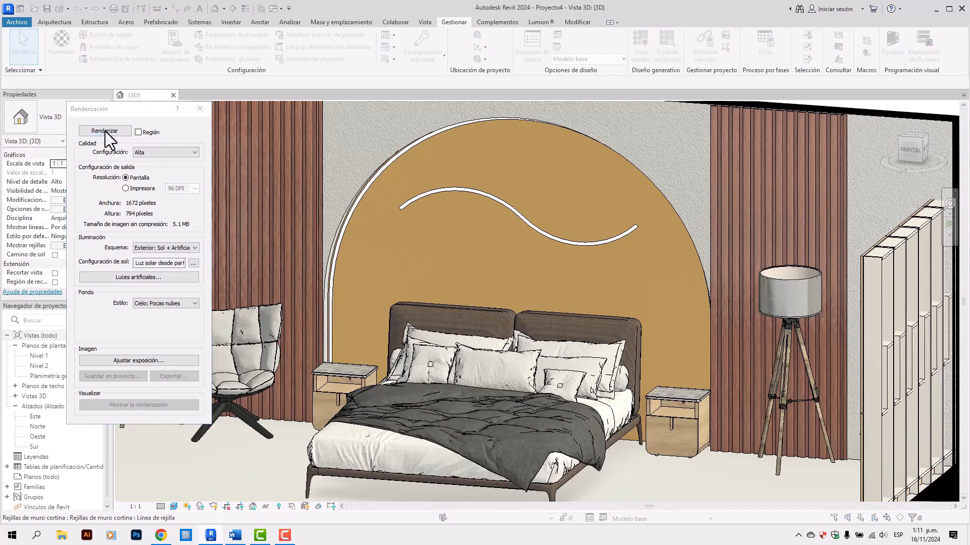
left_click(105, 132)
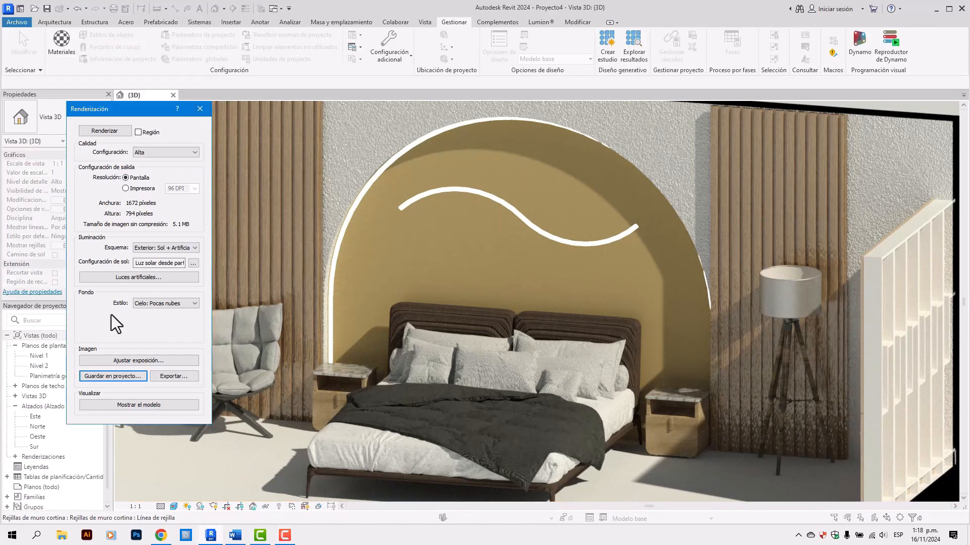
left_click(119, 378)
left_click(500, 284)
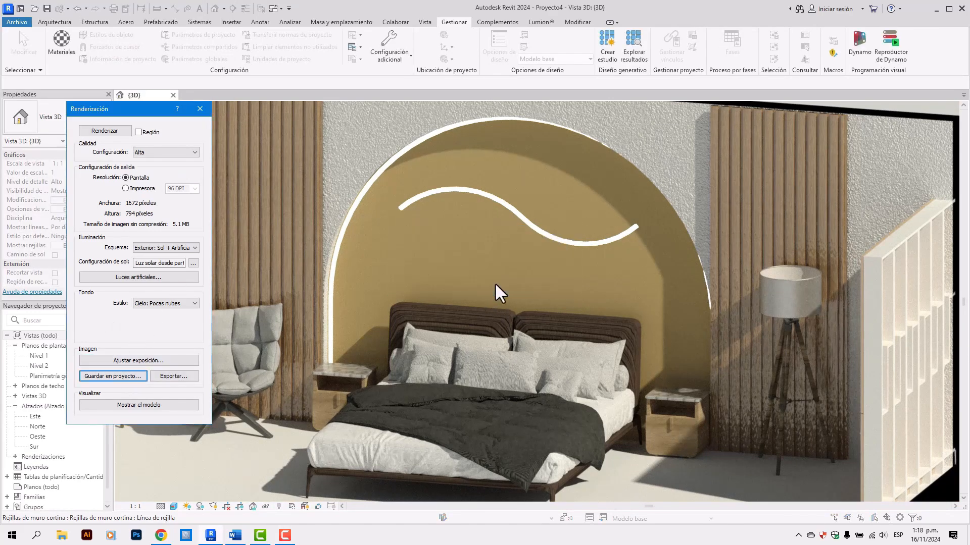